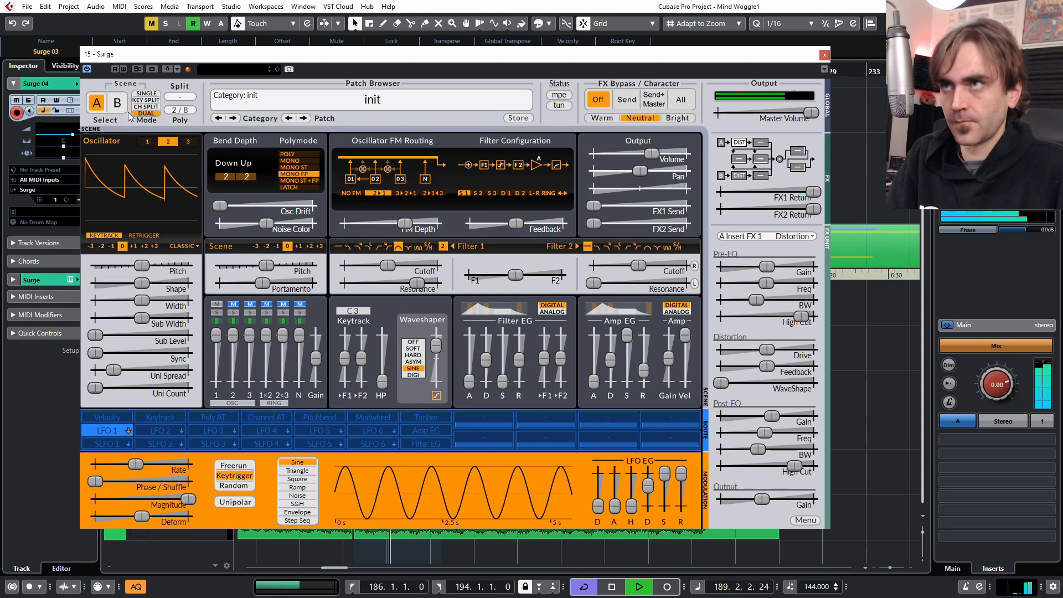
Step: Raise scene B's output volume slightly and close the Surge window
drag(664, 154, 668, 155)
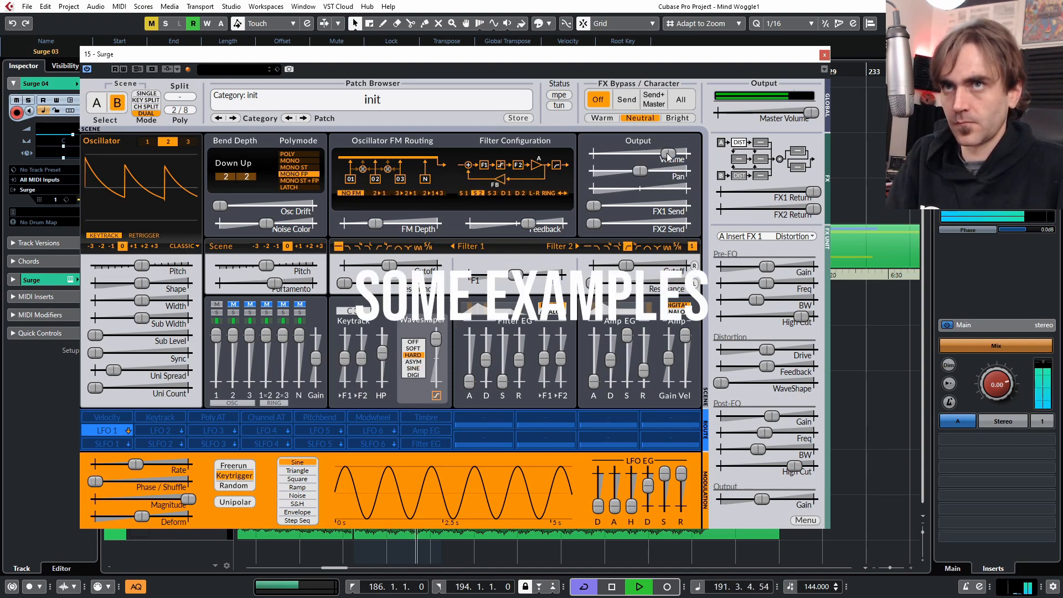
click(824, 55)
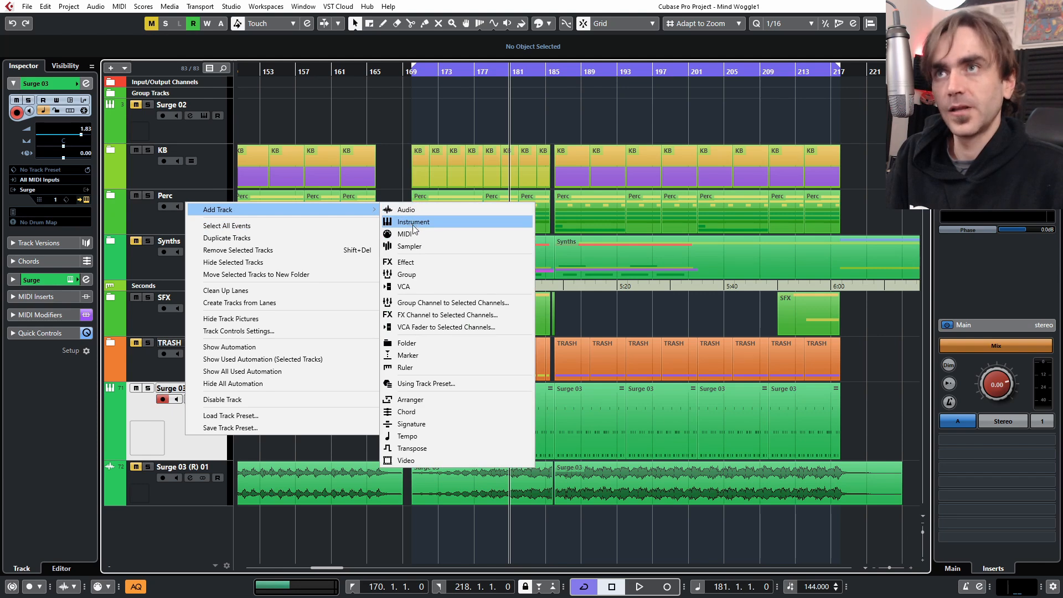
Step: Add a new instrument track that uses Surge as its instrument
click(414, 227)
click(324, 336)
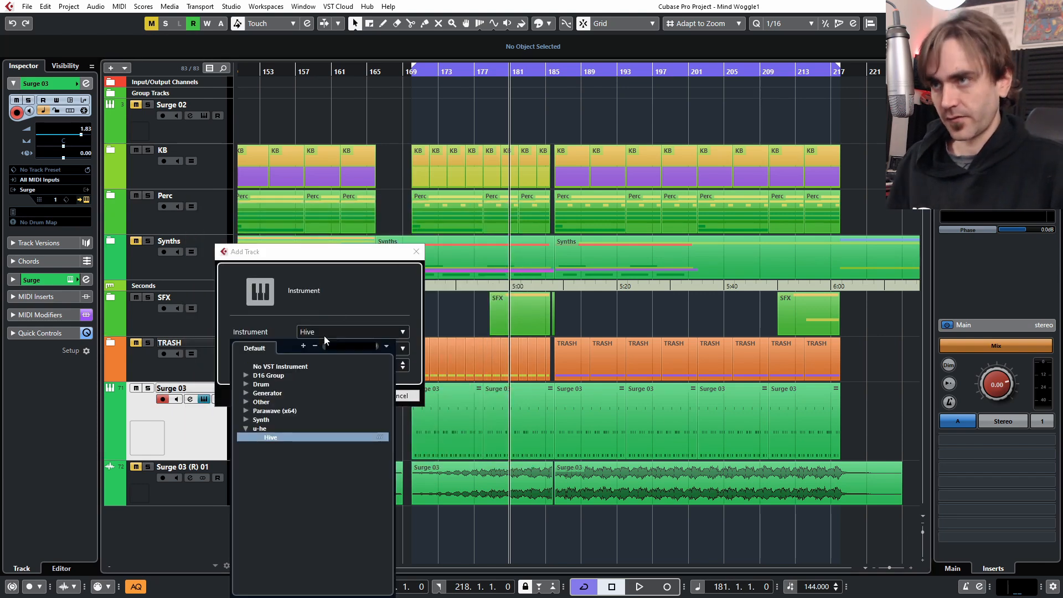
text(su)
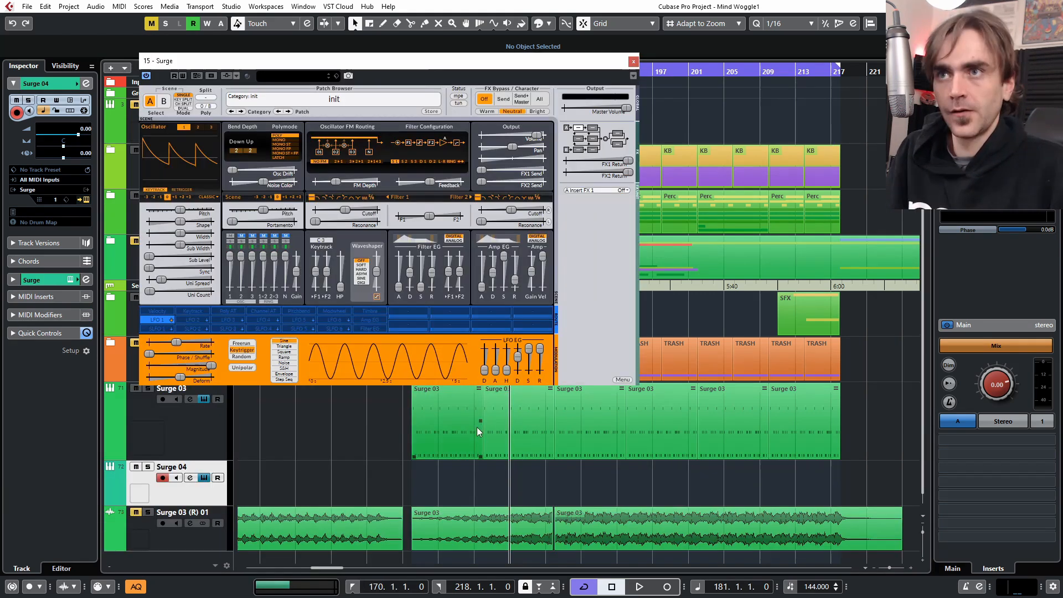
Step: Delete the short muted C0 notes in bar 177 of the first Surge 03 MIDI part and close the note editor
double_click(447, 418)
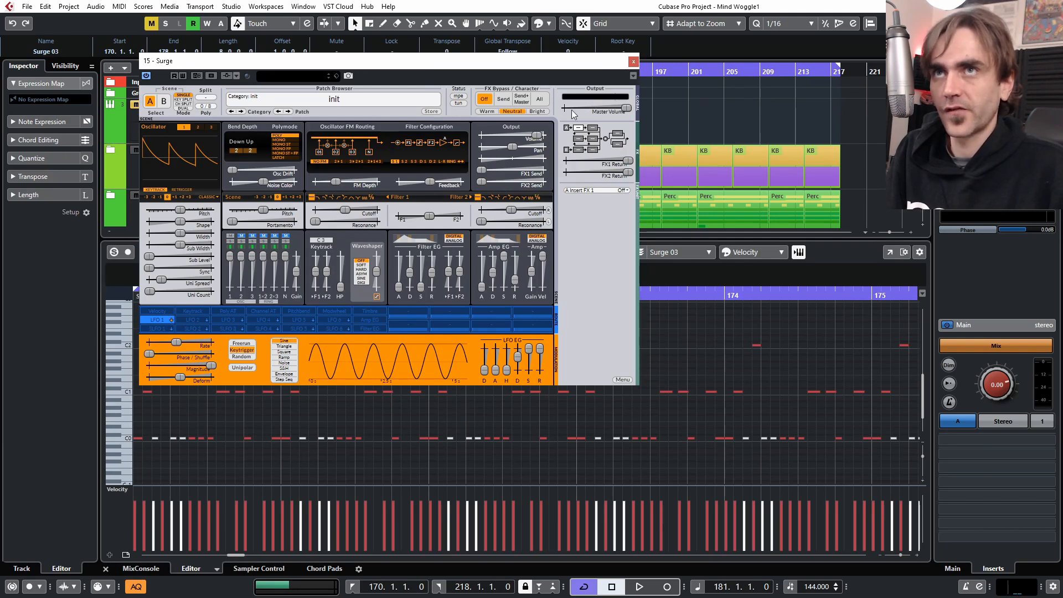
click(633, 62)
drag(572, 430, 615, 451)
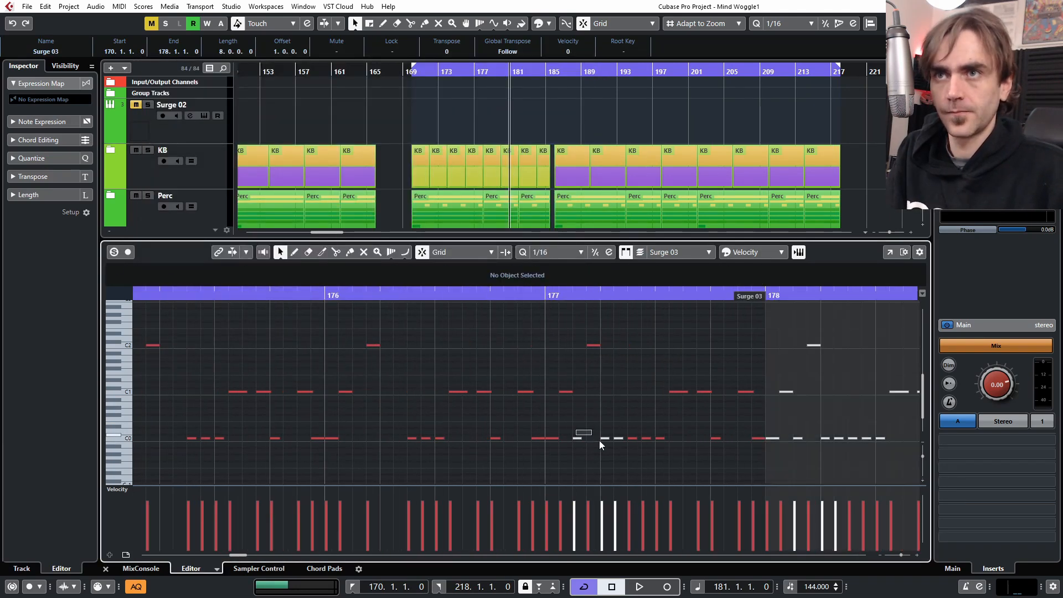
key(Delete)
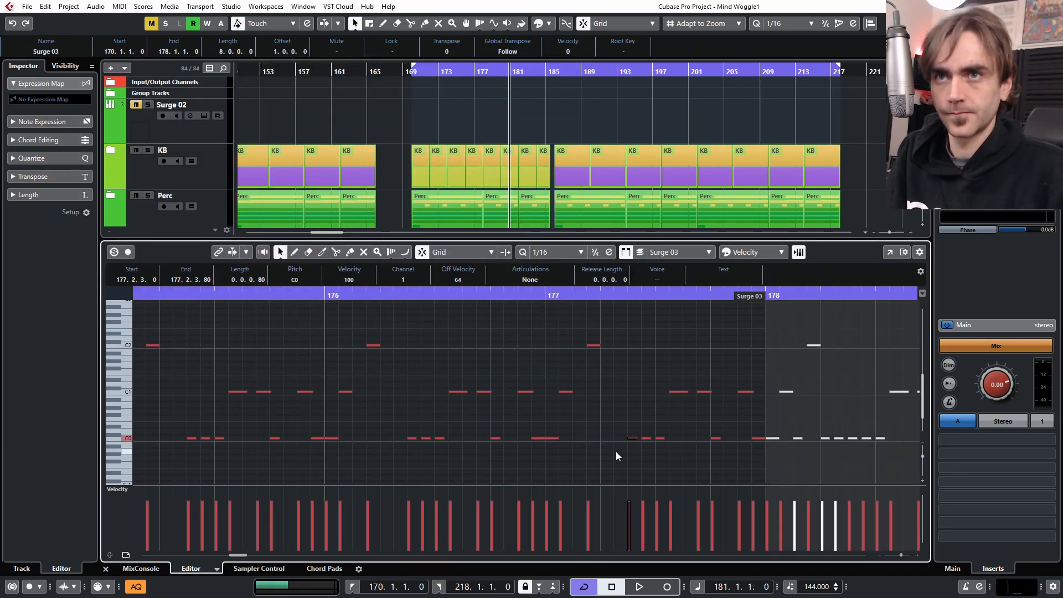
scroll(624, 447, down, 5)
scroll(570, 445, left, 5)
scroll(501, 429, up, 6)
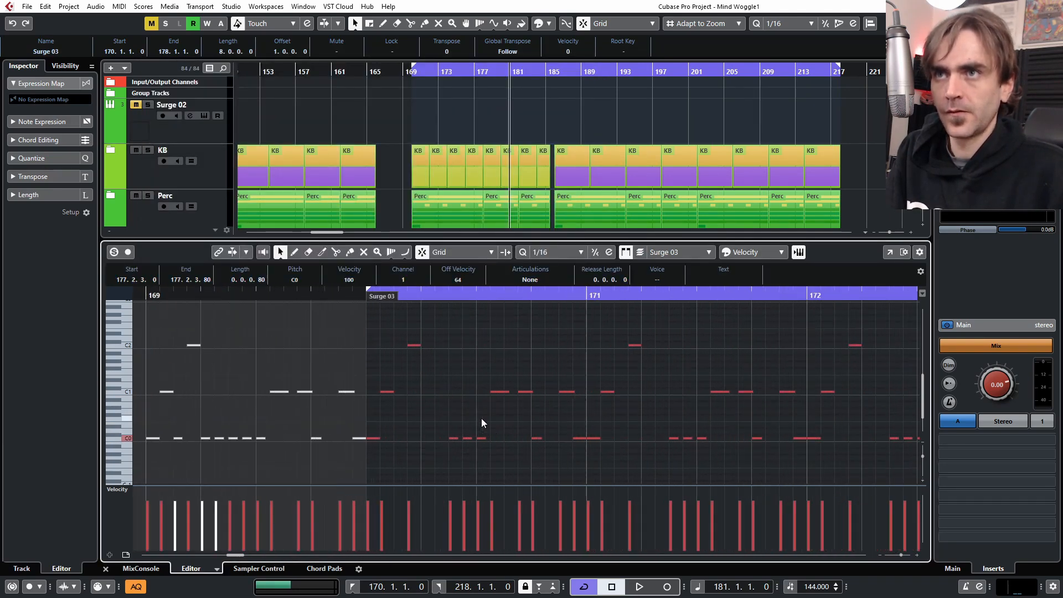
click(427, 418)
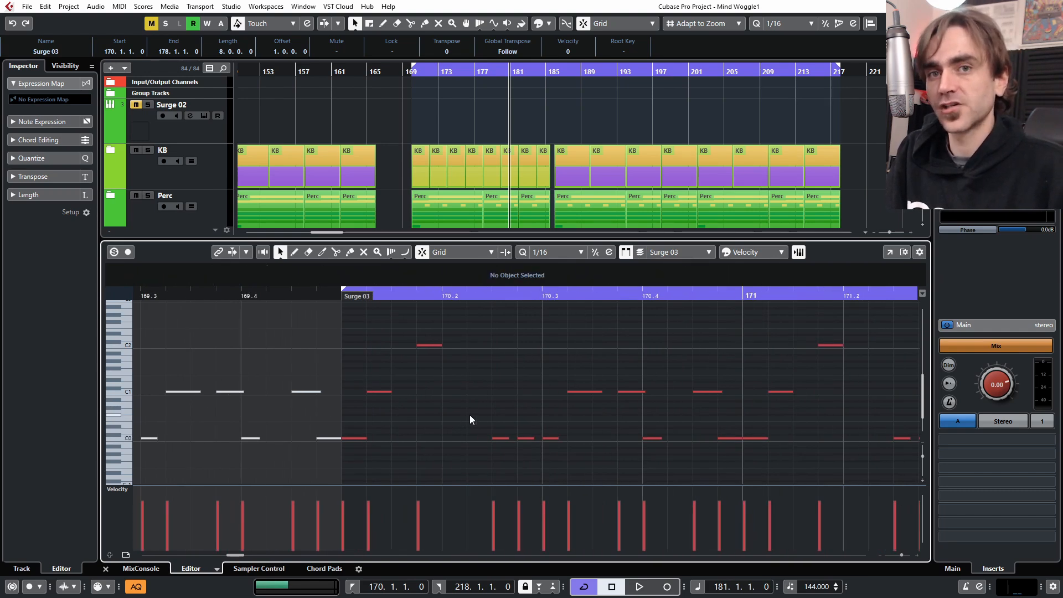
click(106, 569)
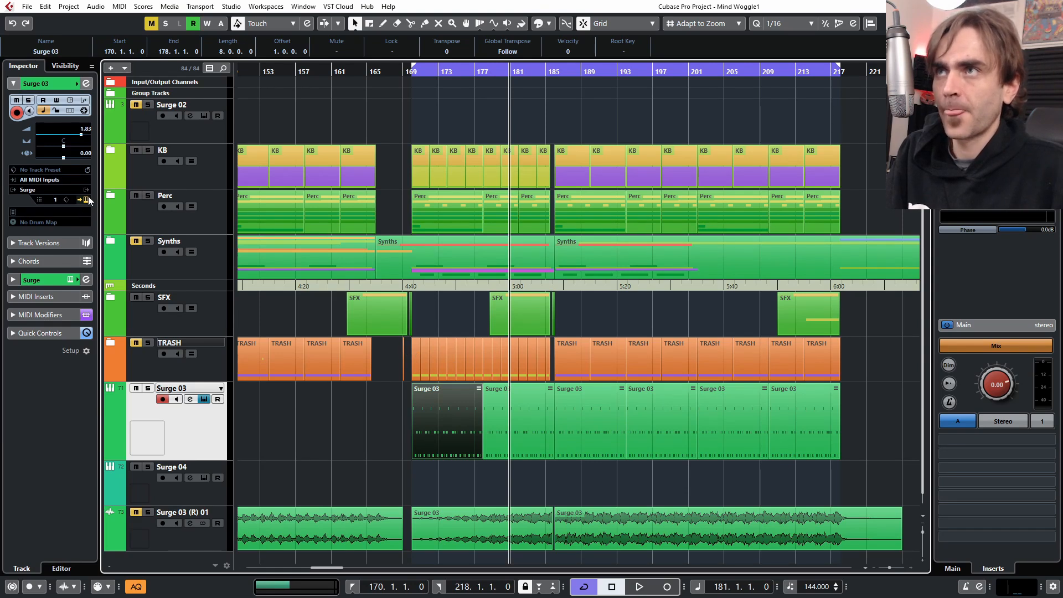
Step: Move the Surge 03 MIDI part starting at bar 170 onto the Surge 04 track, keeping its position
click(40, 315)
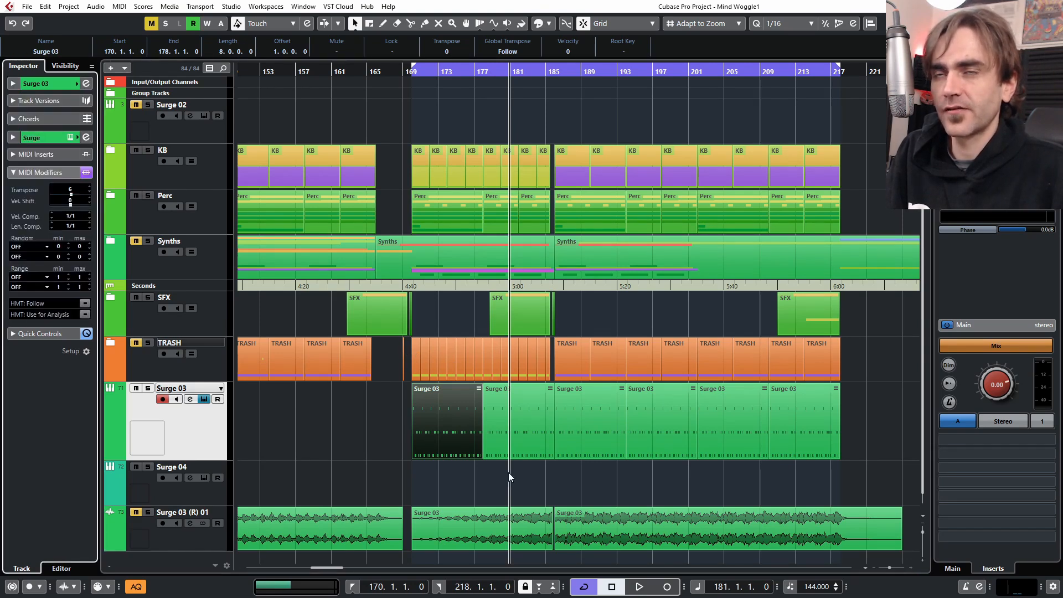
click(427, 434)
click(434, 438)
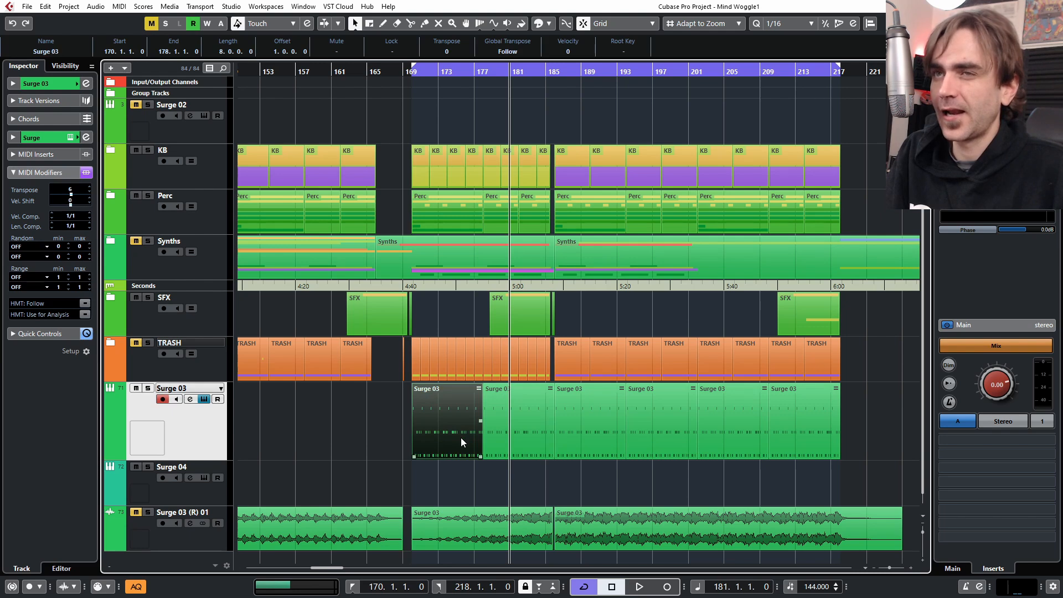
scroll(460, 437, up, 5)
click(255, 478)
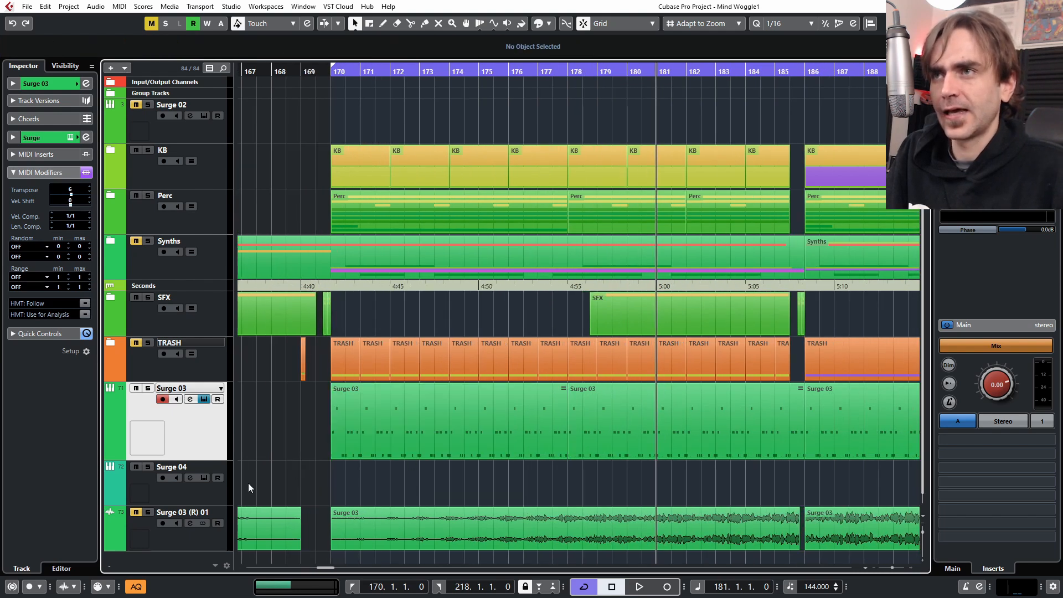
click(244, 484)
drag(380, 431, 380, 471)
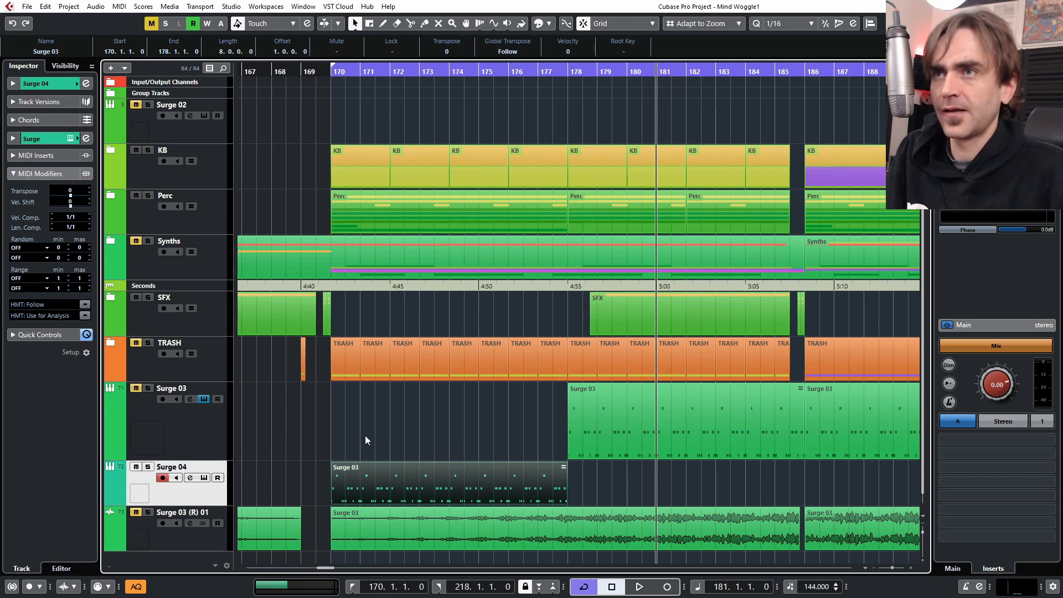
Step: Set the Surge 04 track's MIDI modifier Transpose to 6
click(180, 444)
click(156, 467)
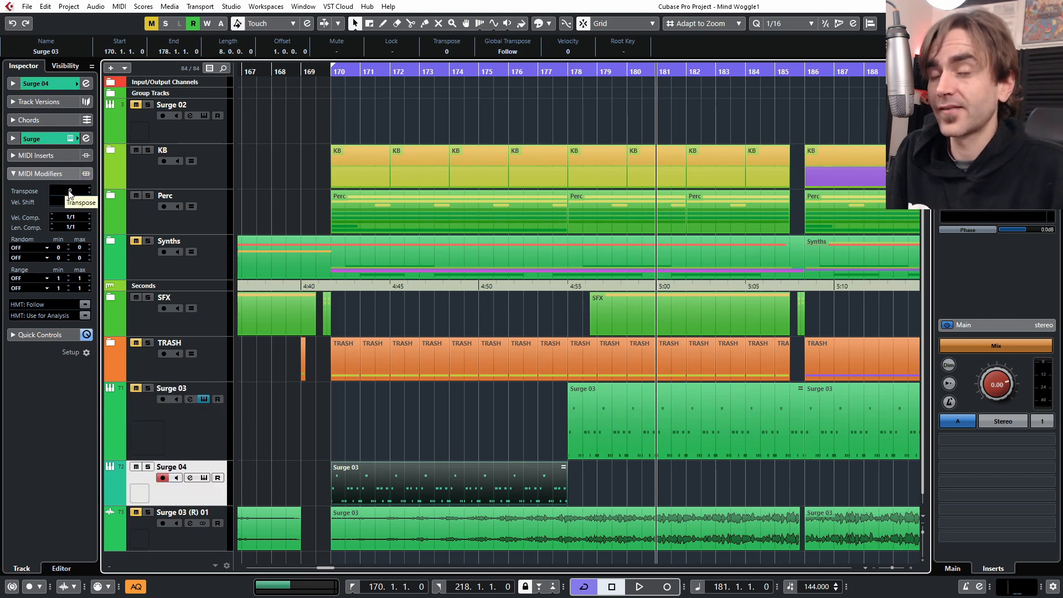
scroll(485, 471, down, 3)
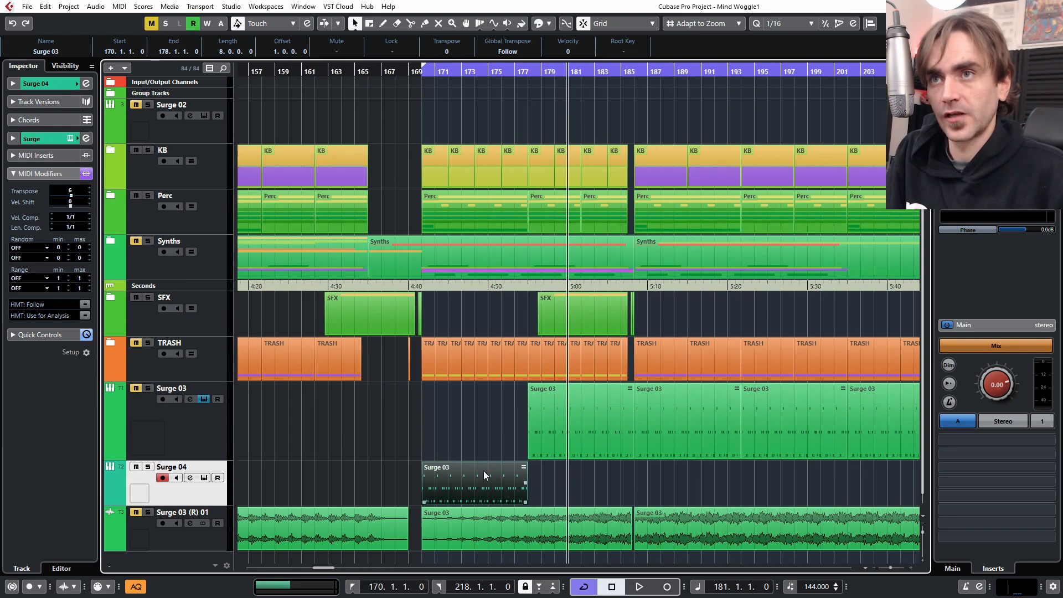
Step: Repeat the MIDI part on the Surge 04 track until it fills the looped section up to bar 218
drag(523, 487, 740, 469)
scroll(810, 470, down, 2)
scroll(740, 469, down, 1)
scroll(741, 470, left, 2)
click(389, 470)
scroll(330, 451, right, 3)
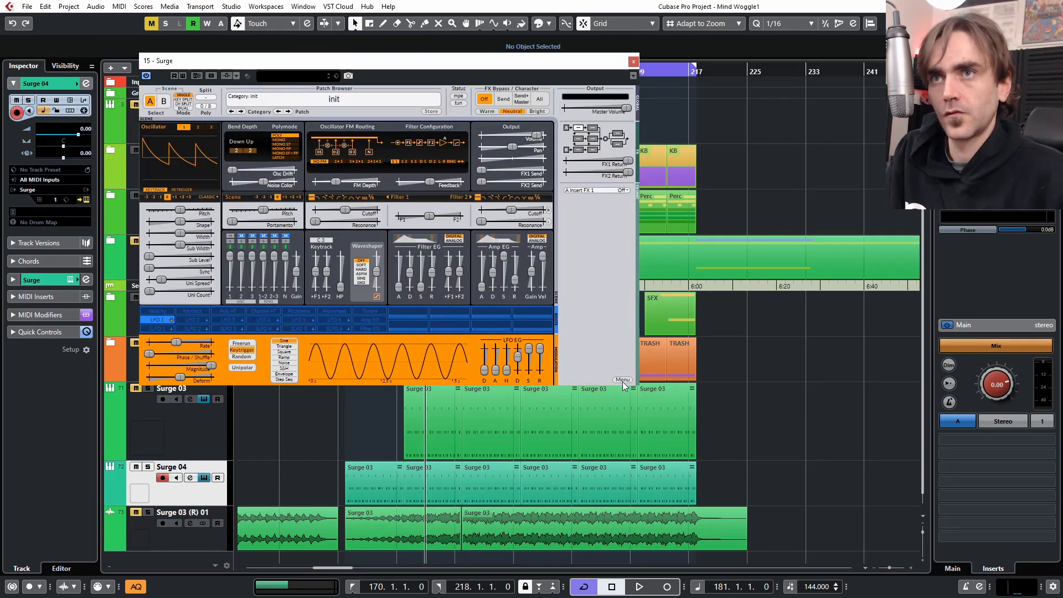
Step: Set the Surge interface zoom to 150% and close the instrument window
click(622, 380)
mouse_move(668, 388)
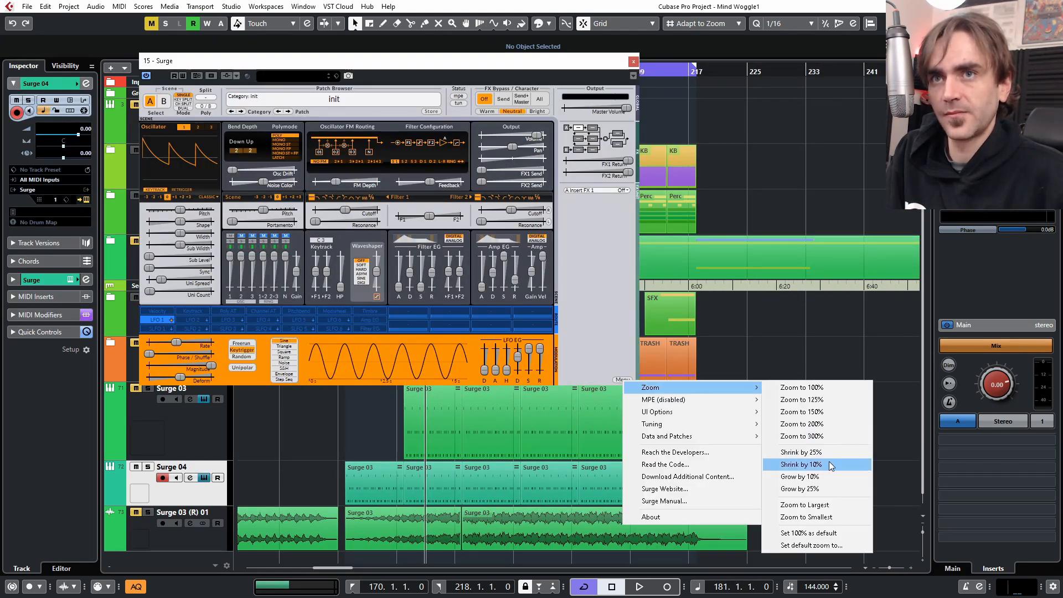
click(815, 413)
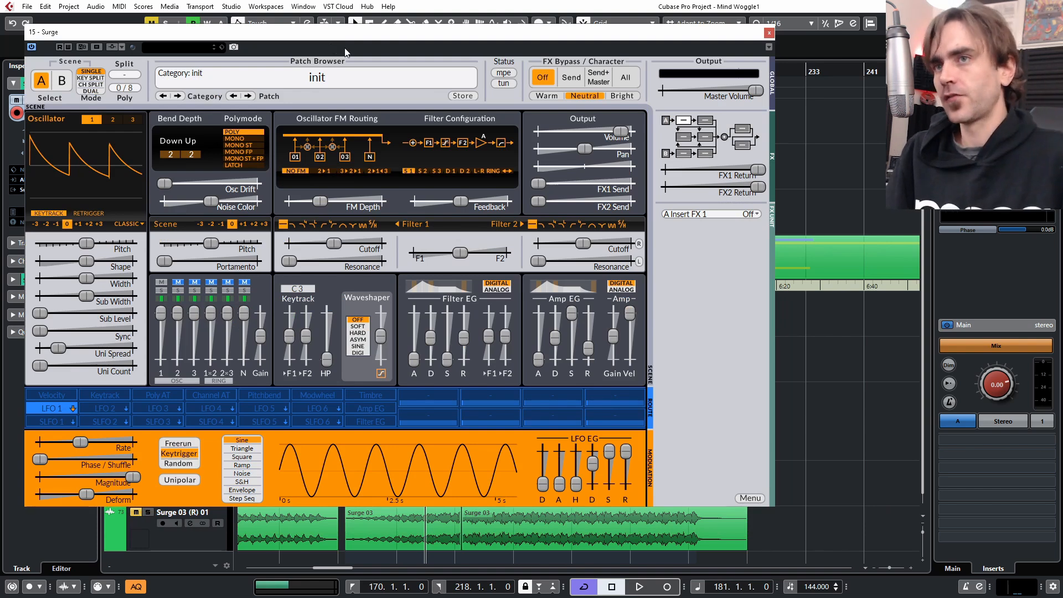
click(769, 32)
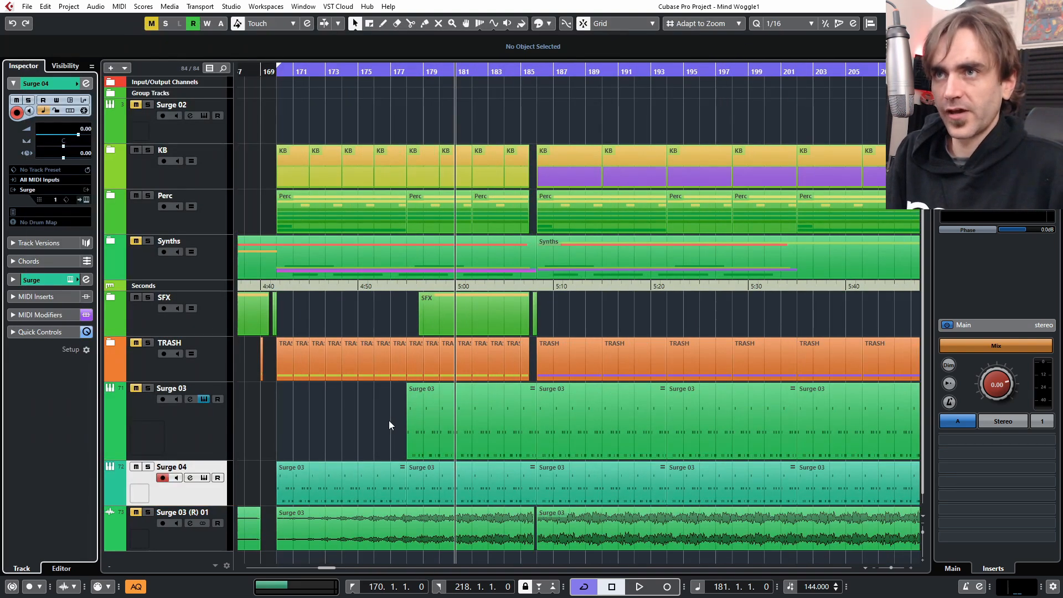
Step: Play the looped section from bar 170 with the Surge 04 volume lowered to -4.67 and the track soloed
key(g)
key(g)
click(156, 482)
key(KP_1)
key(space)
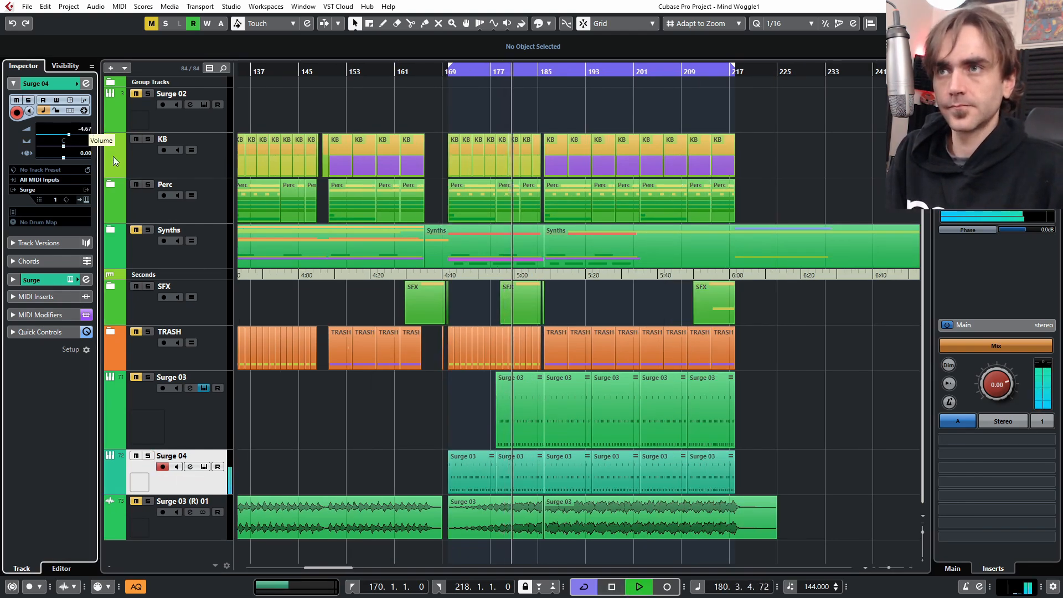
click(147, 456)
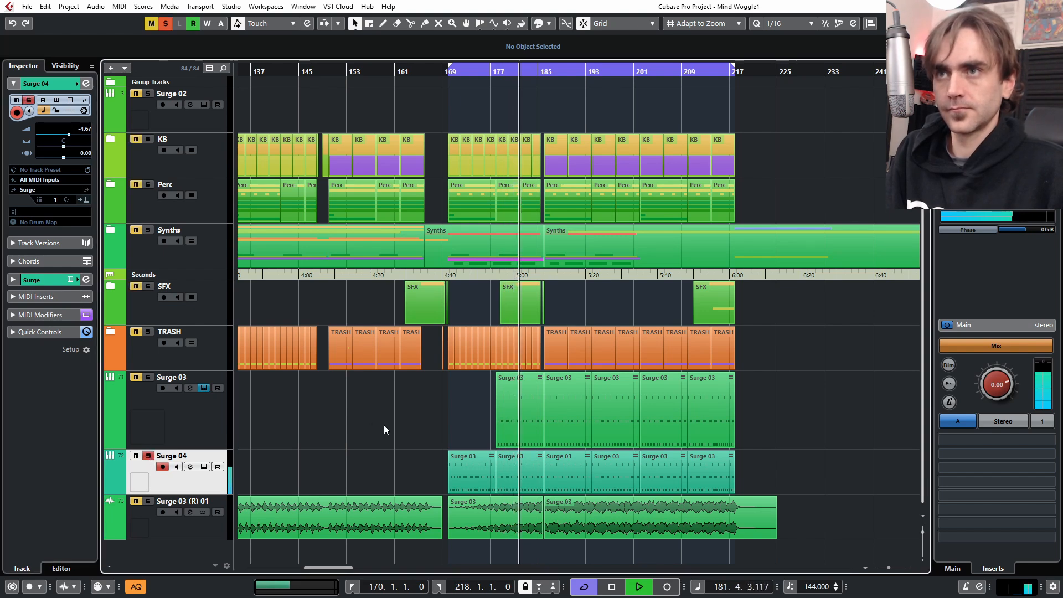
Step: Open the Surge 04 track's instrument, set its scene mode to Dual and select scene A
click(86, 83)
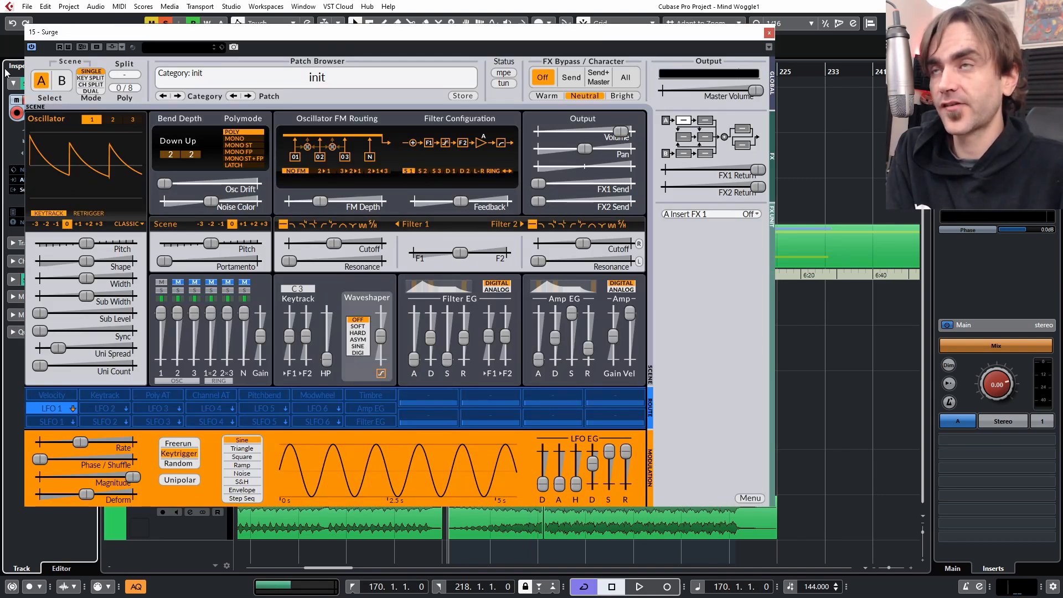
click(62, 82)
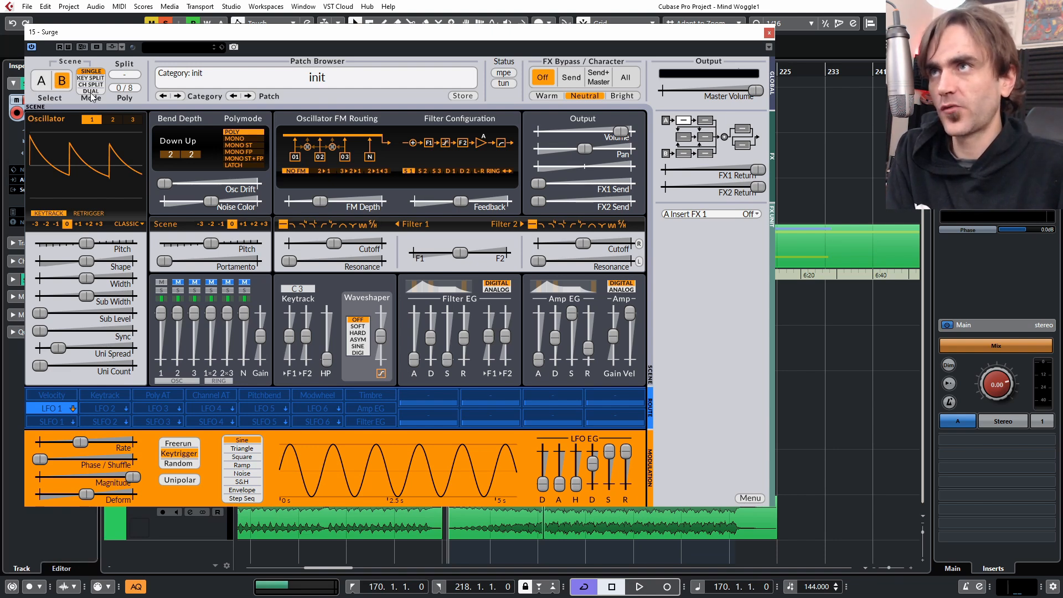
click(91, 92)
click(43, 84)
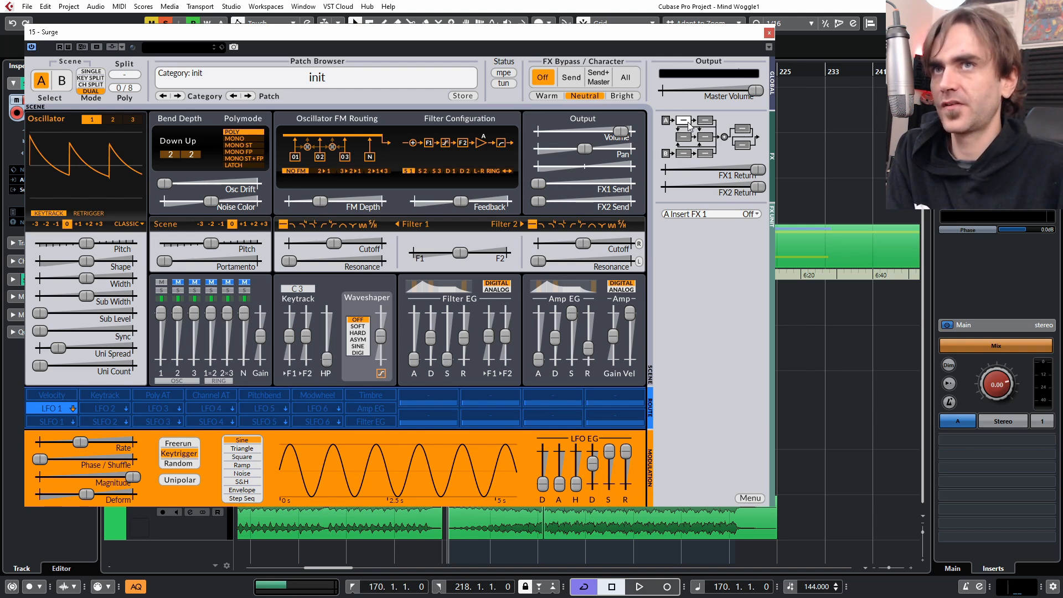
Step: Examine the effect slots in the routing diagram: the scene A and B inserts, the sends and the master effects
click(706, 121)
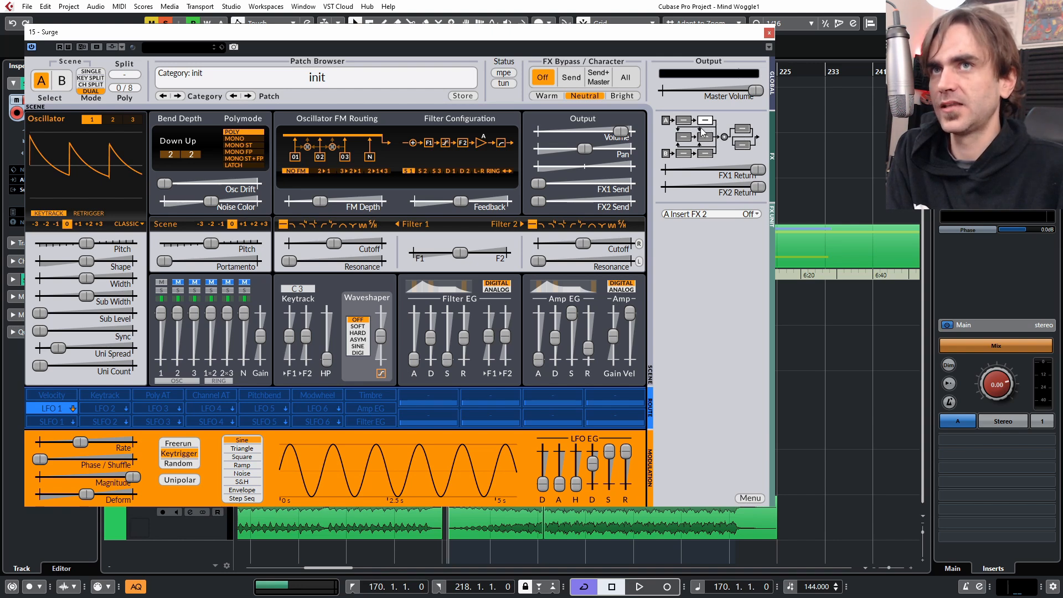
click(684, 154)
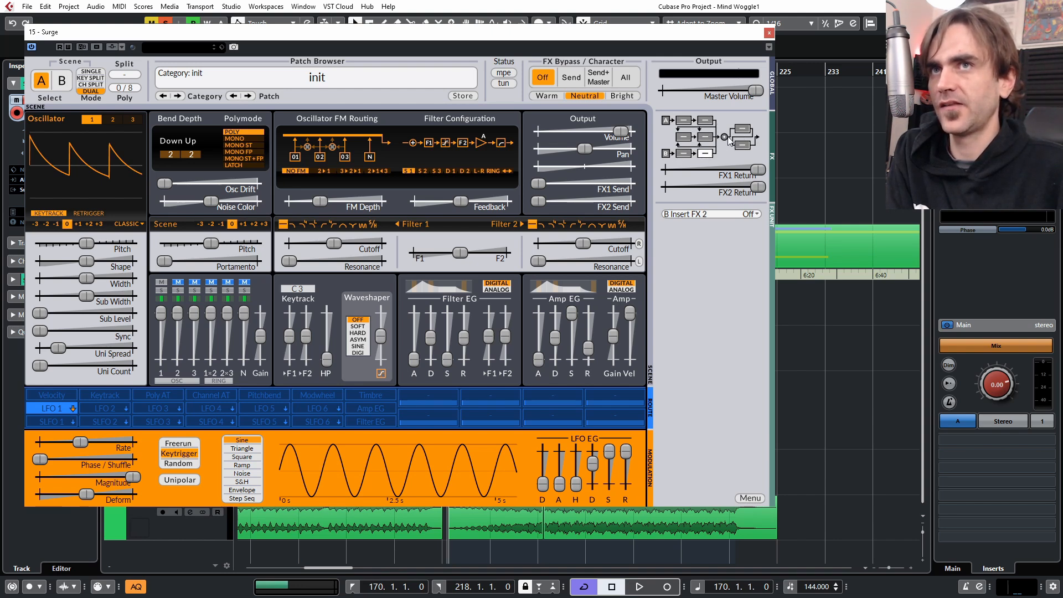
click(742, 129)
click(742, 145)
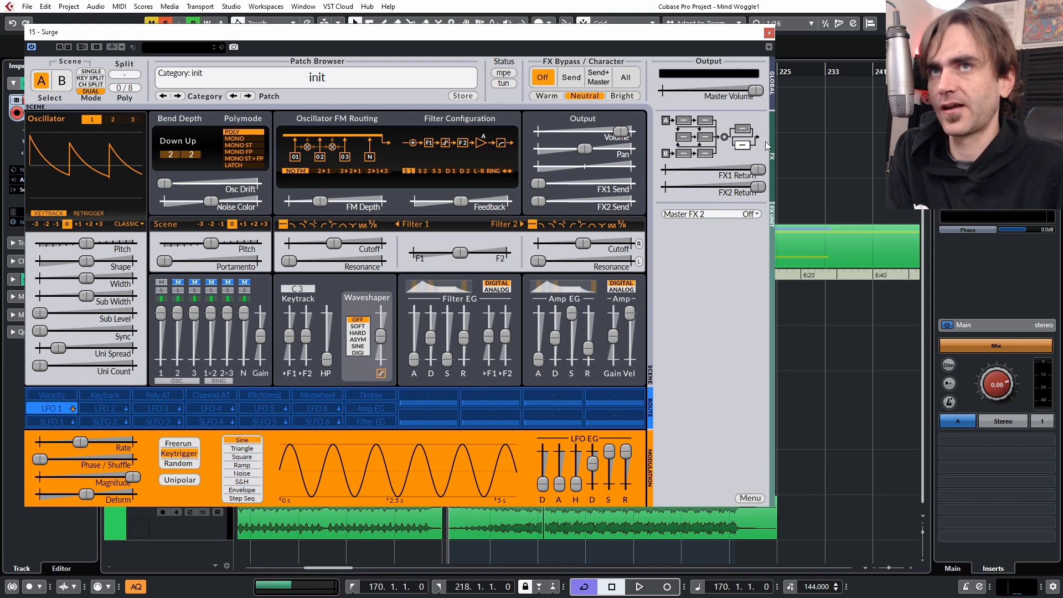
click(685, 138)
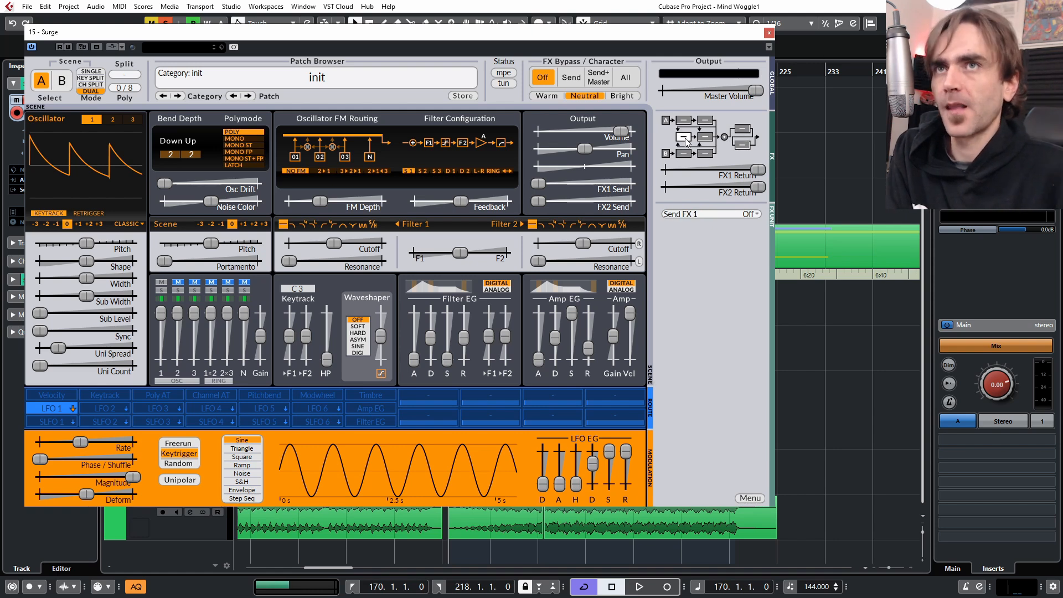
click(704, 137)
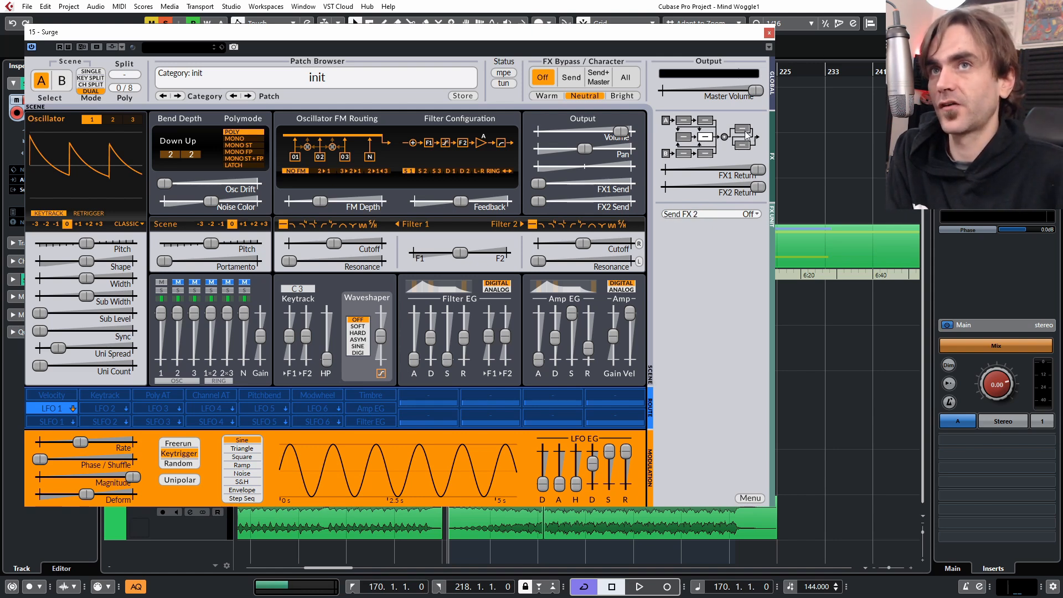
click(683, 120)
click(704, 120)
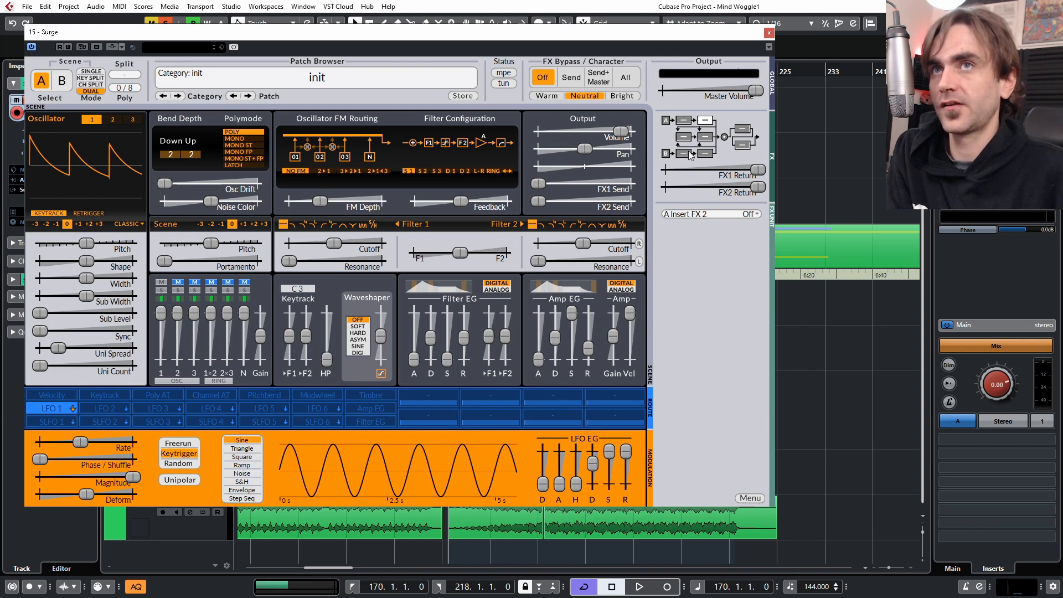
click(684, 153)
click(704, 153)
click(742, 128)
click(742, 145)
click(685, 120)
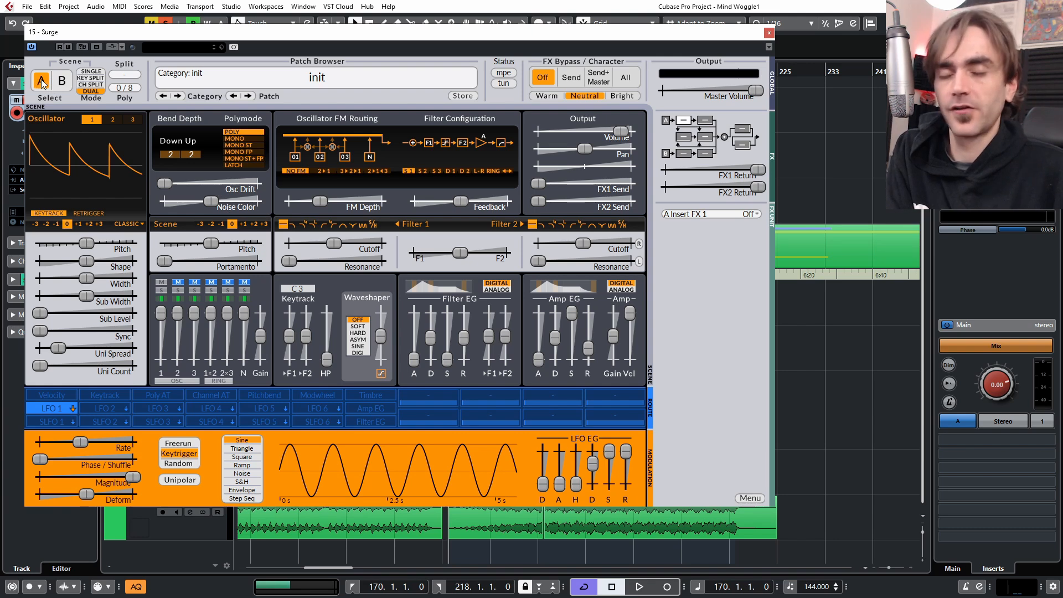
Step: Change scene A's oscillator 1 to Sine and set its oscillator FM routing to 2 > 1
click(62, 81)
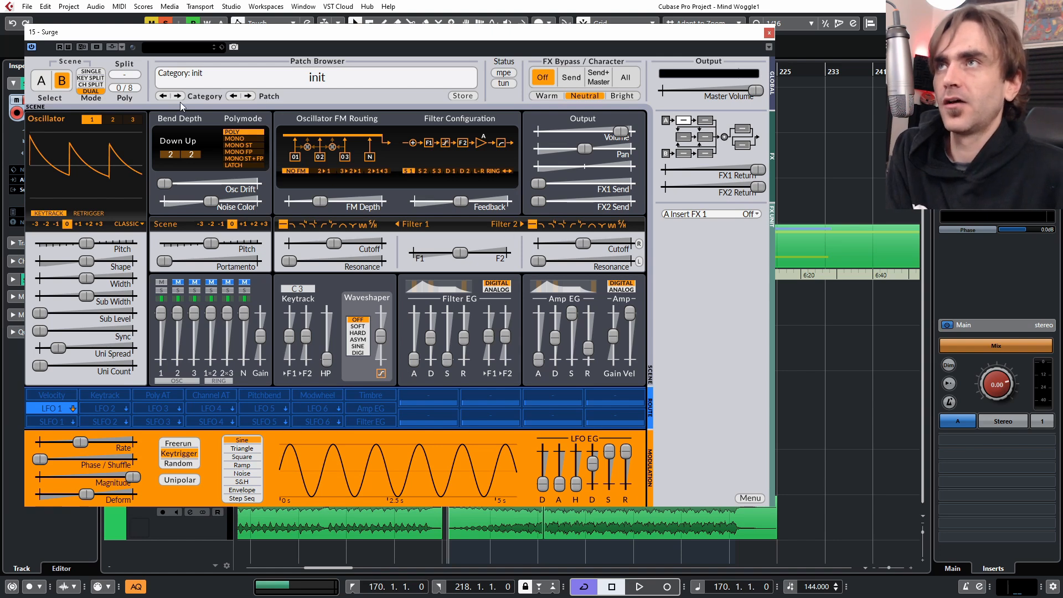
click(43, 84)
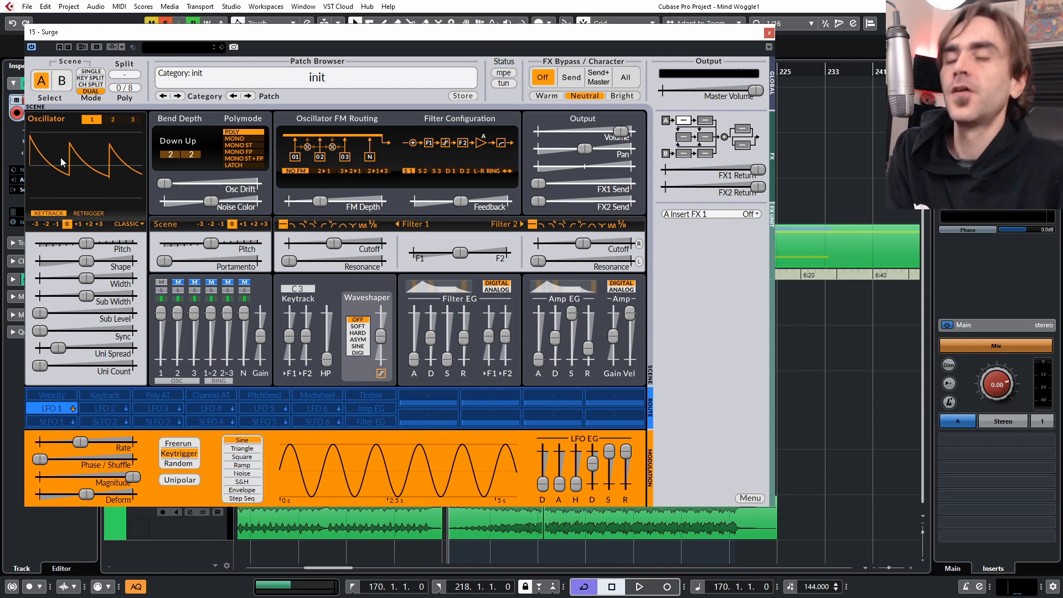
click(126, 224)
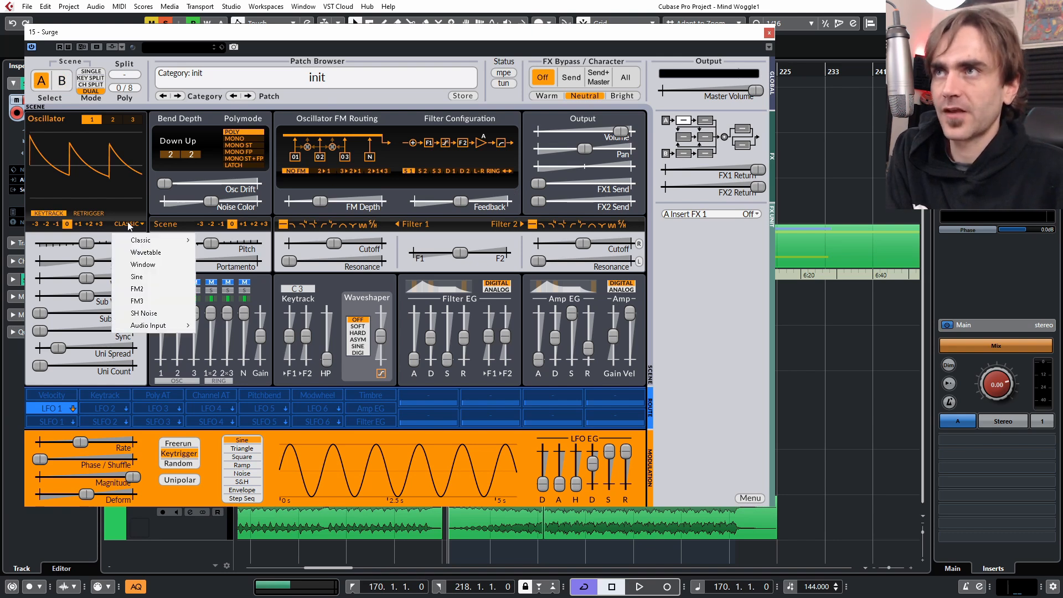
click(135, 277)
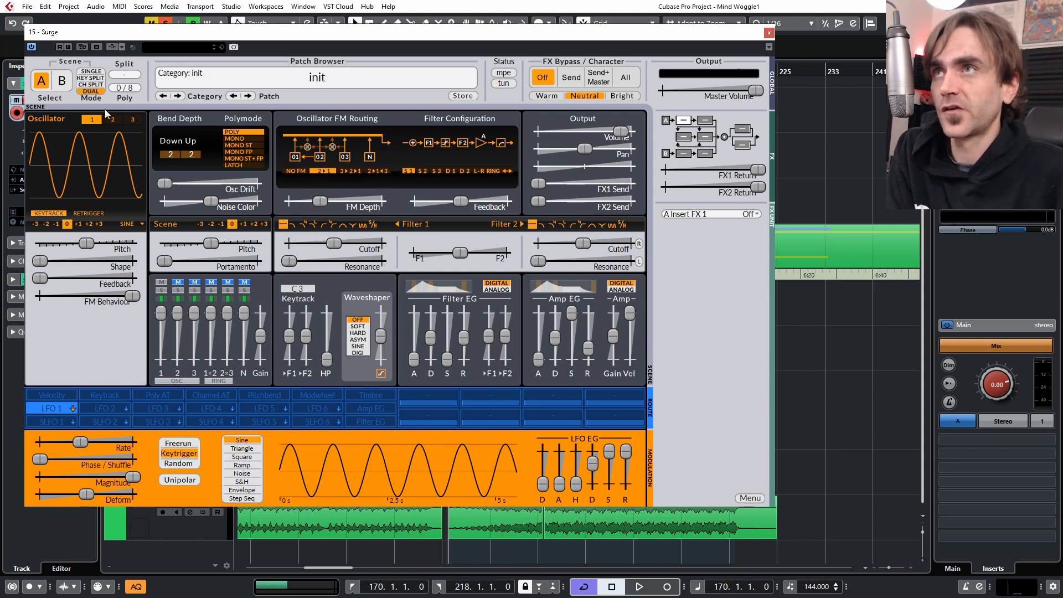
Step: In Single mode, raise scene A's FM depth and lower its output volume, comparing it against scene B
click(96, 73)
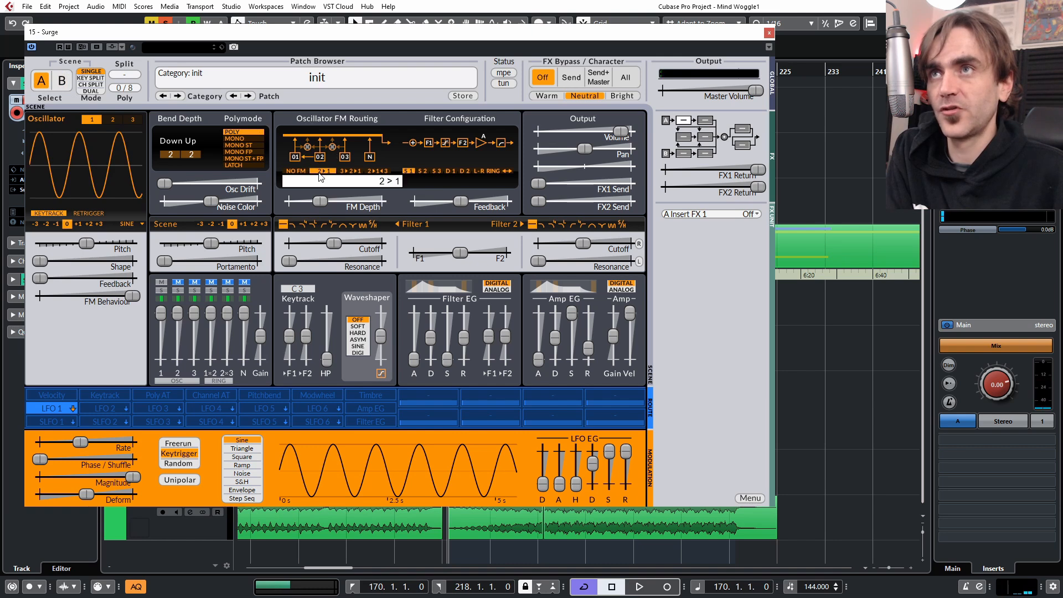
drag(320, 201, 350, 201)
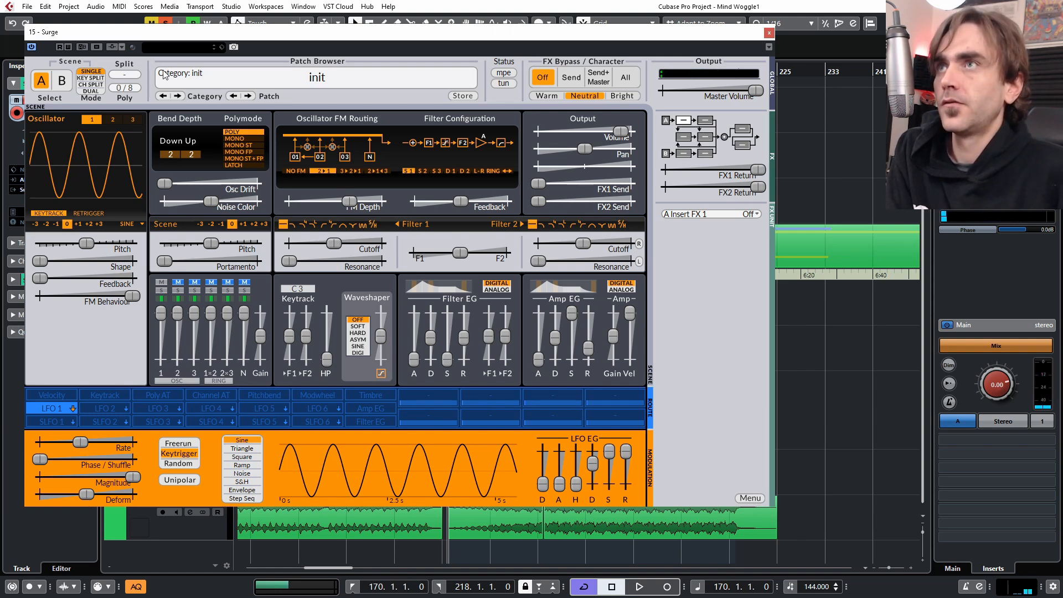
click(64, 85)
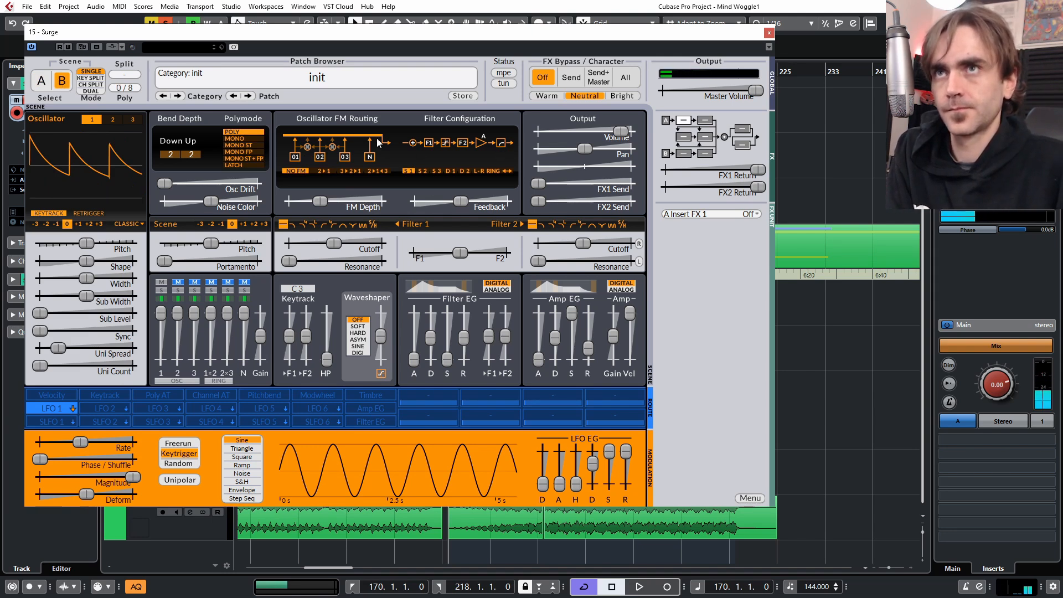
click(42, 82)
drag(622, 138, 602, 139)
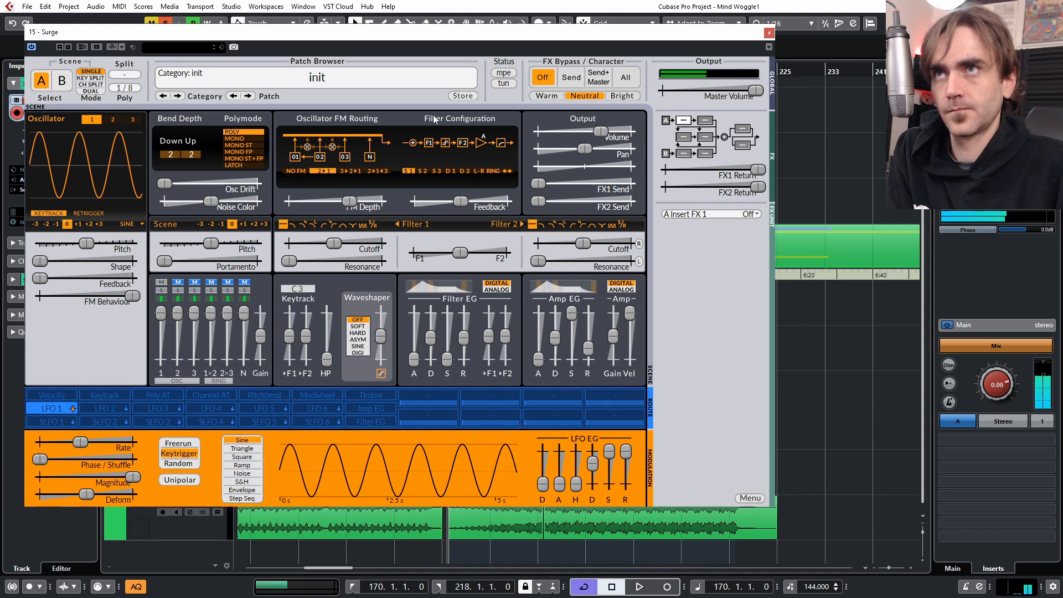
Step: Return the scene mode to Dual and load a Distortion effect into A Insert FX 1
click(61, 84)
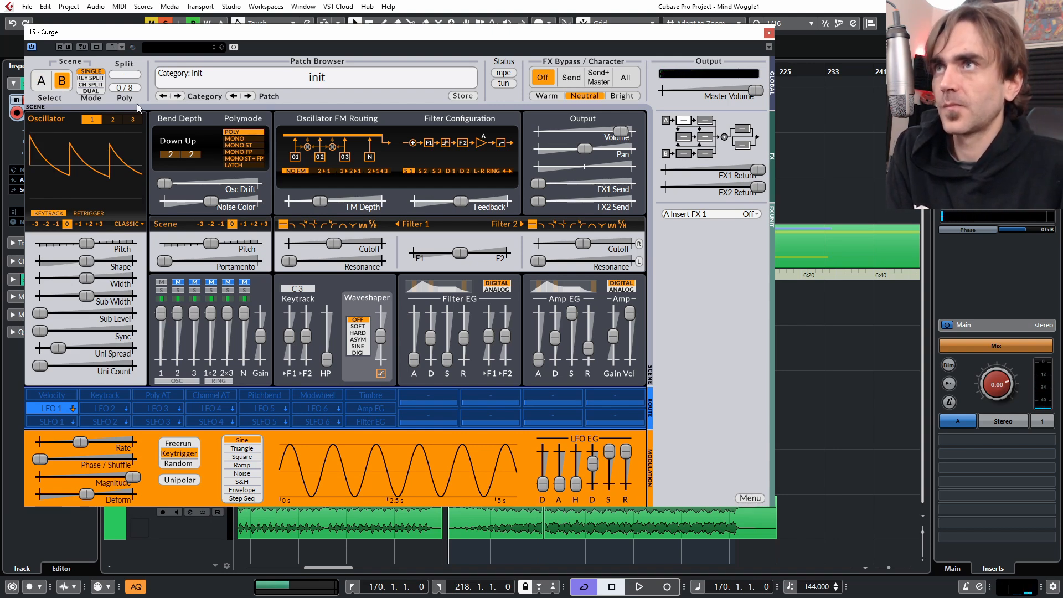
click(98, 92)
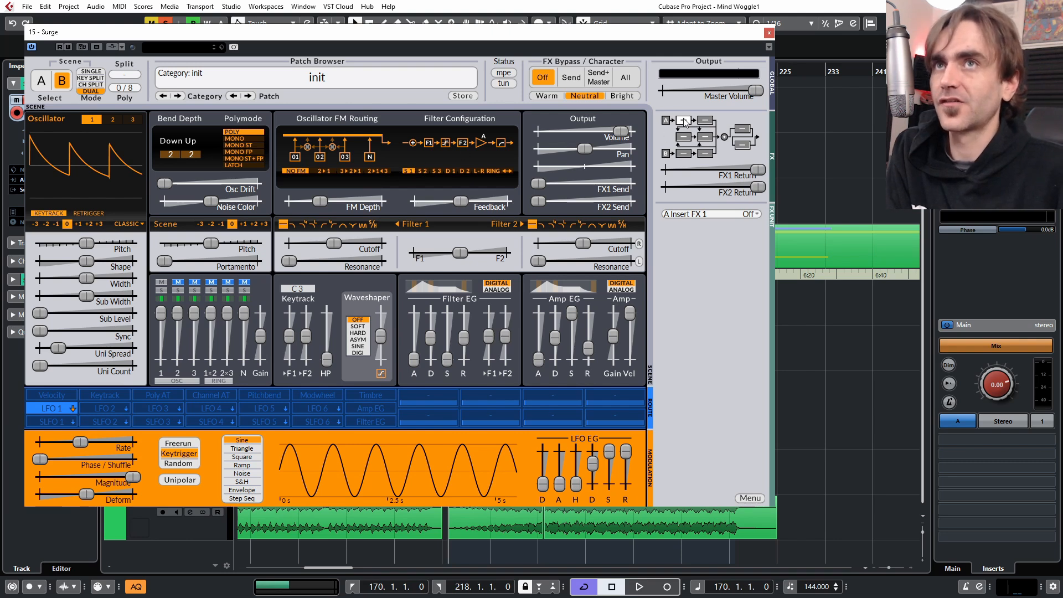
click(697, 213)
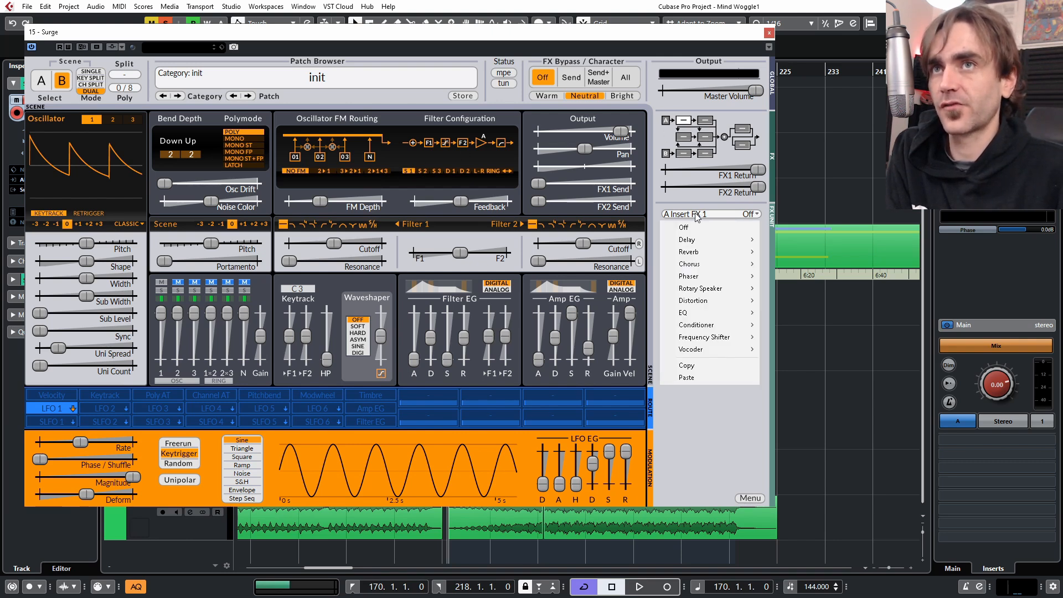
mouse_move(698, 304)
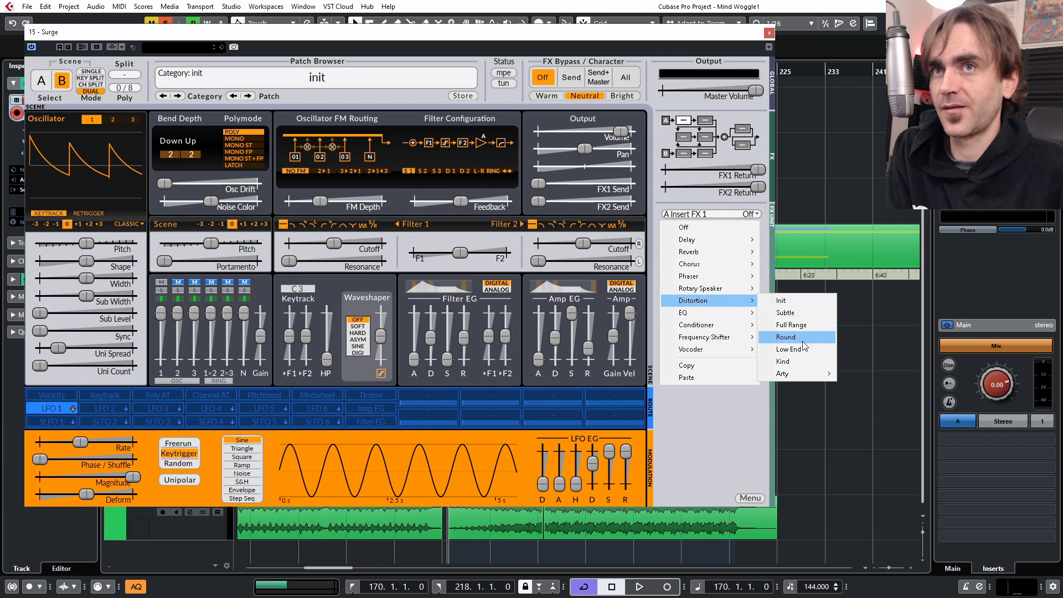
Step: Set both scenes to MONO FP with some portamento and load the Arty Warm 5 distortion into B Insert FX 1
click(244, 153)
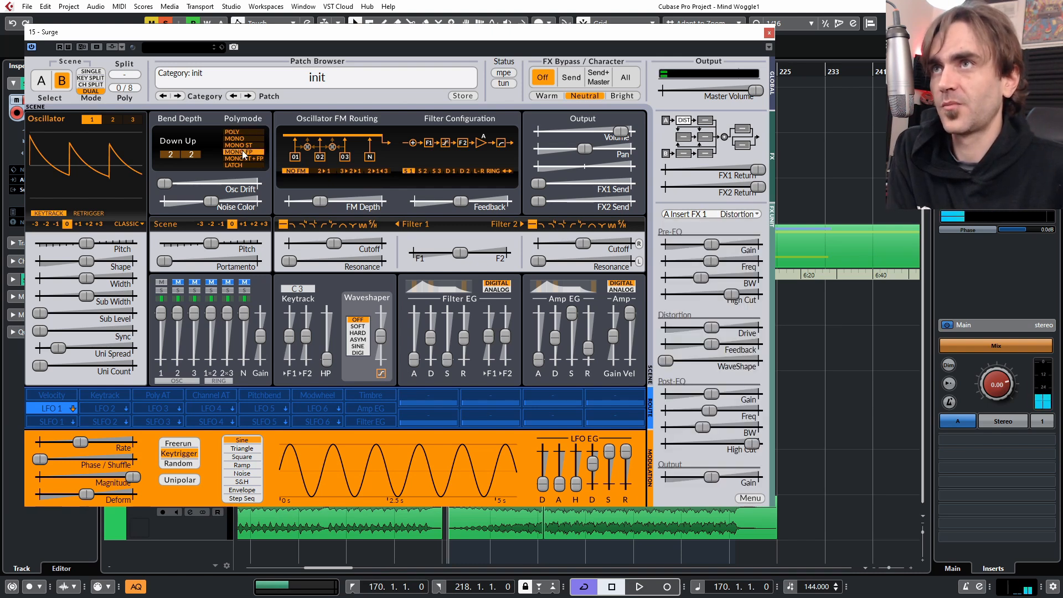
click(42, 81)
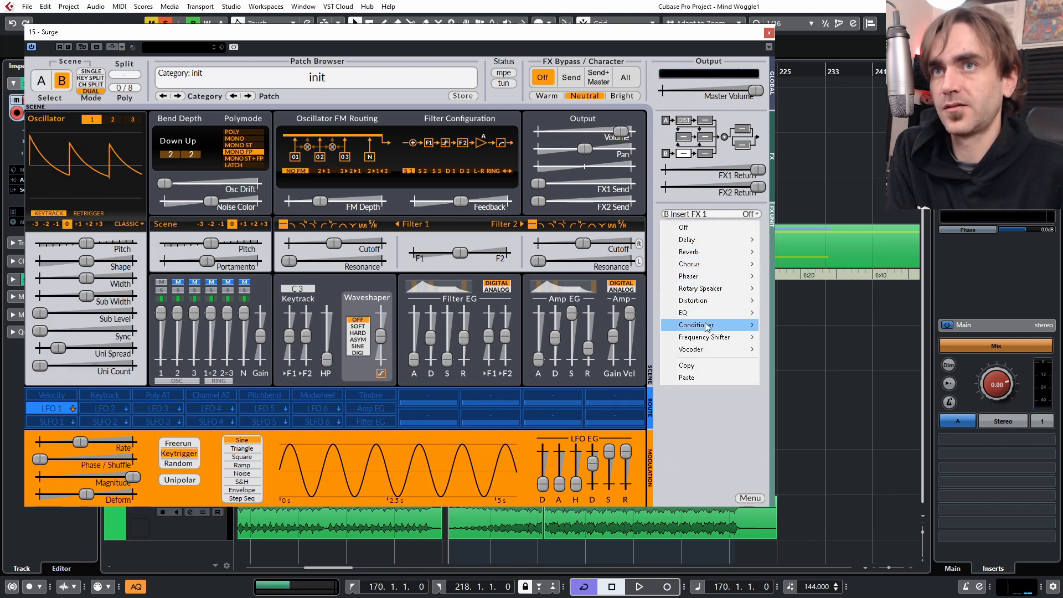
mouse_move(709, 300)
mouse_move(795, 373)
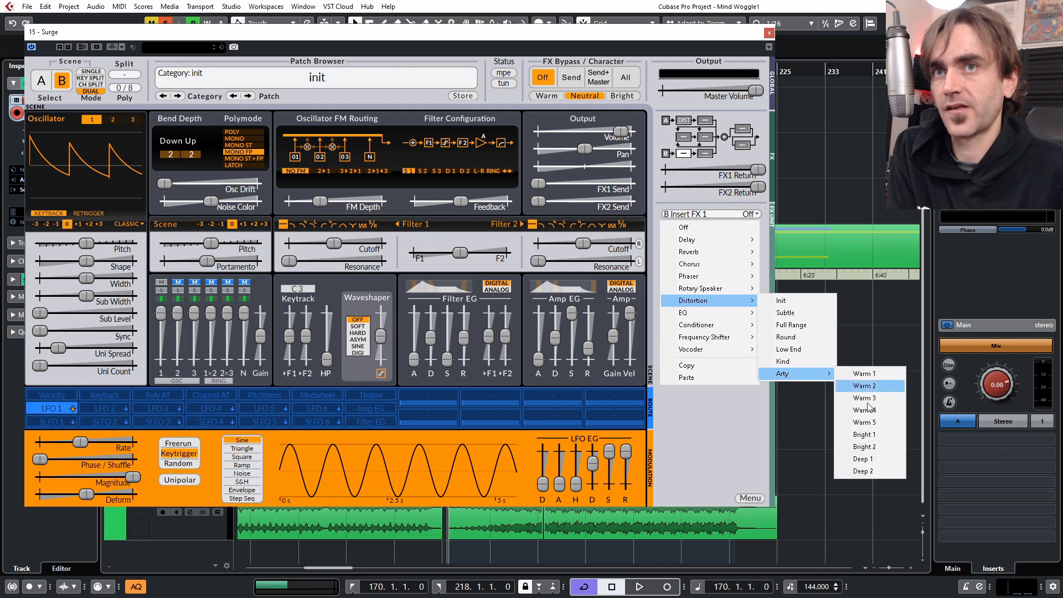
click(873, 424)
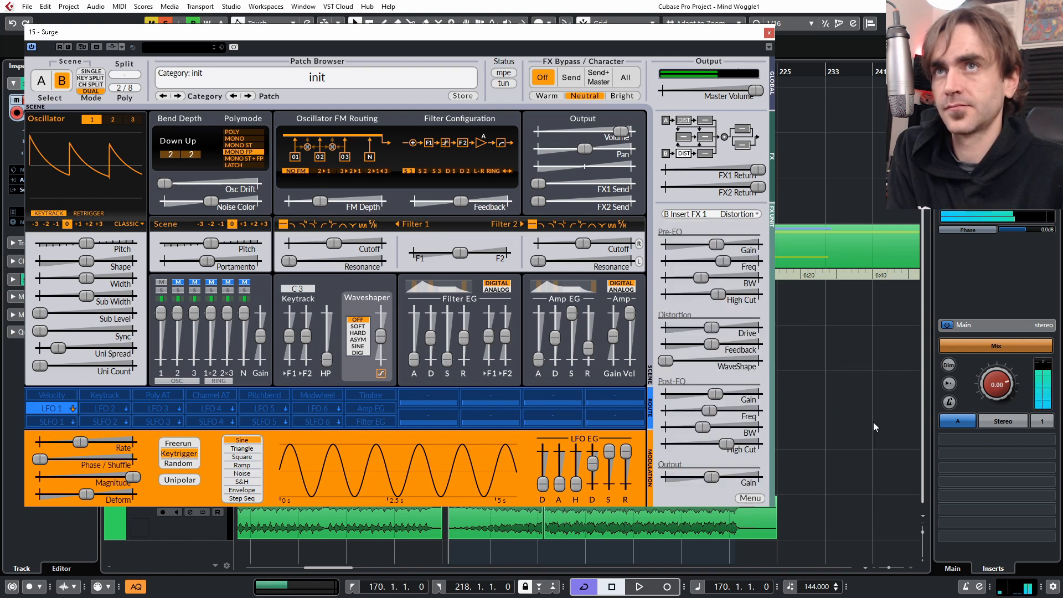
Step: Audition scenes A and B alternately in Single mode to compare their distorted sounds
click(43, 79)
click(91, 71)
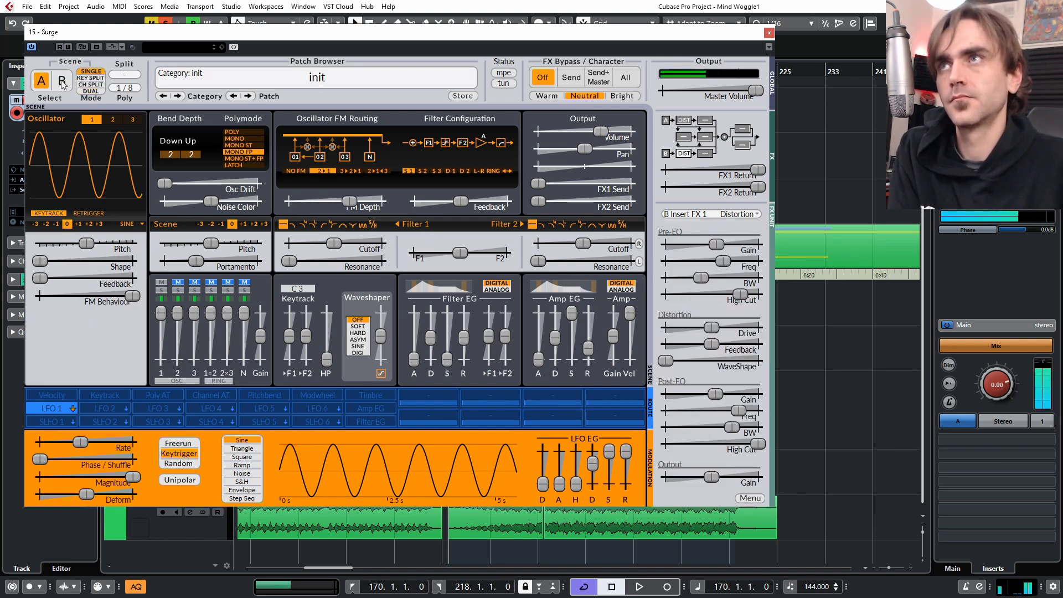
click(55, 83)
click(39, 83)
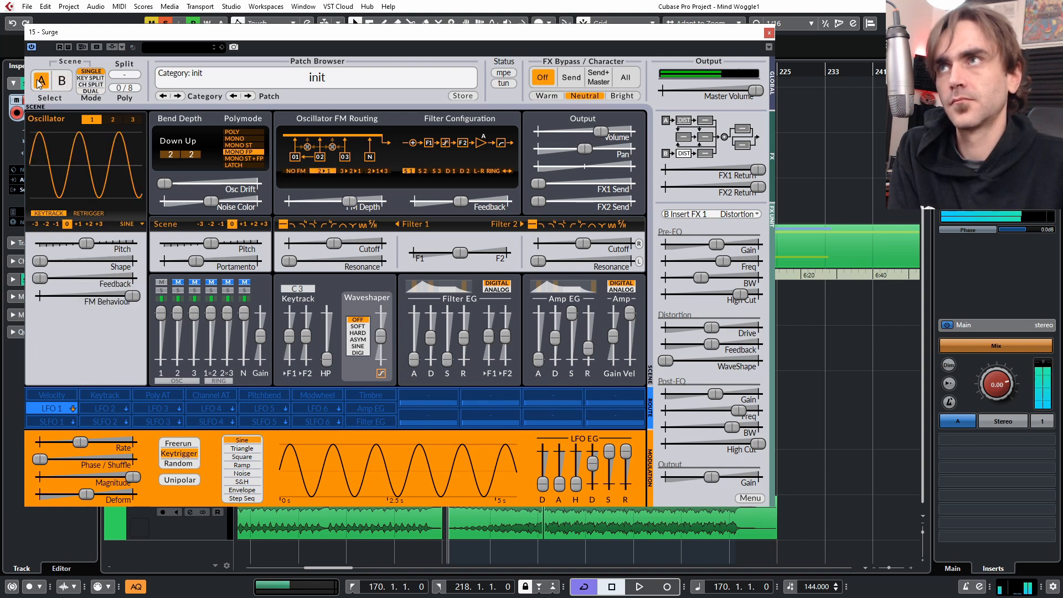
click(63, 83)
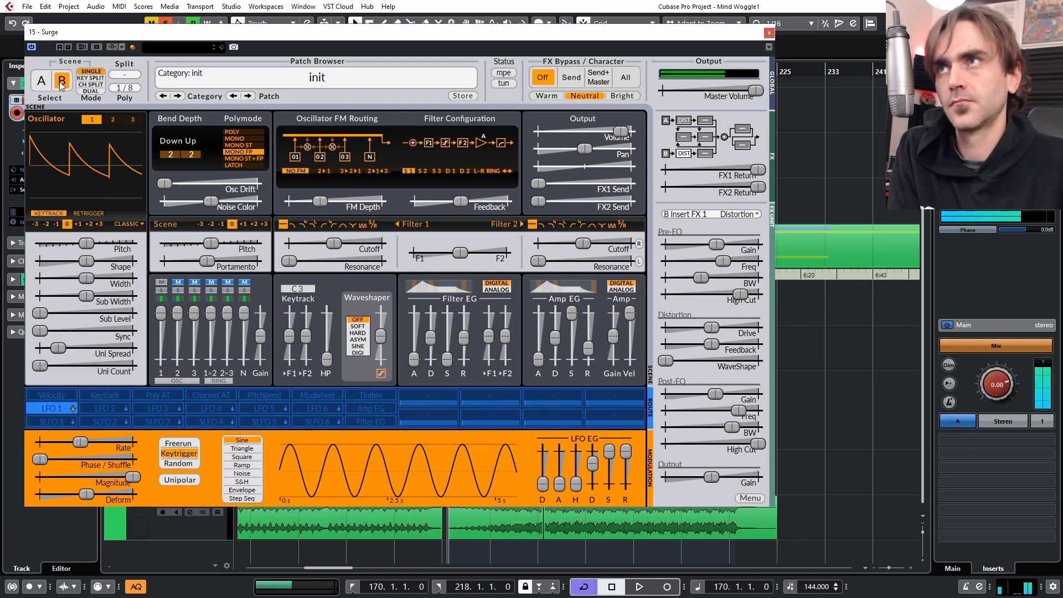
click(41, 82)
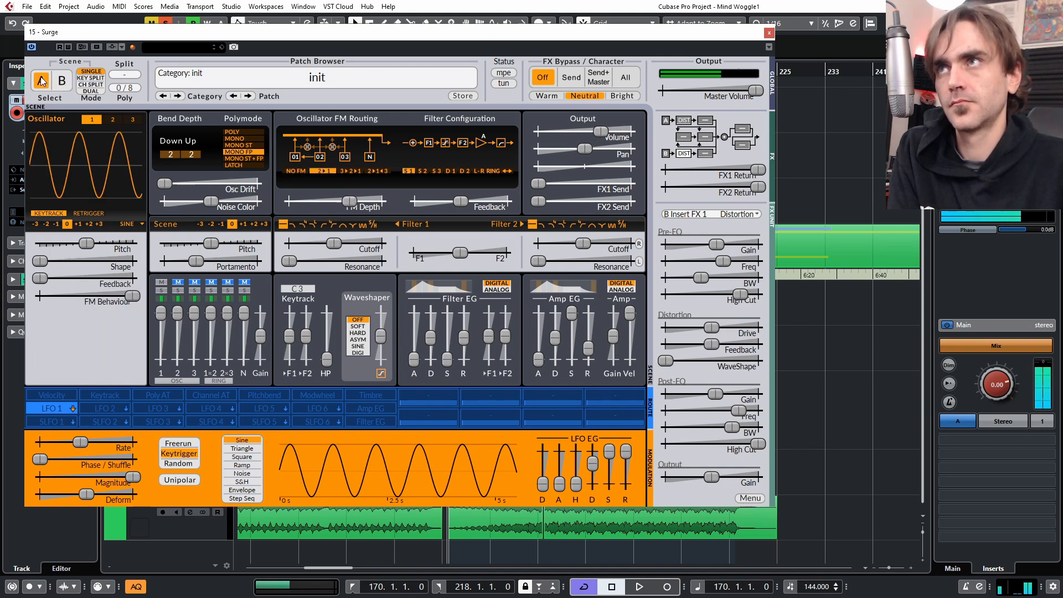
Step: On A Insert FX 1, raise the pre-EQ high cut and post-EQ gain, and lower the post-EQ high cut and output gain
click(683, 138)
mouse_move(740, 294)
drag(737, 293, 746, 293)
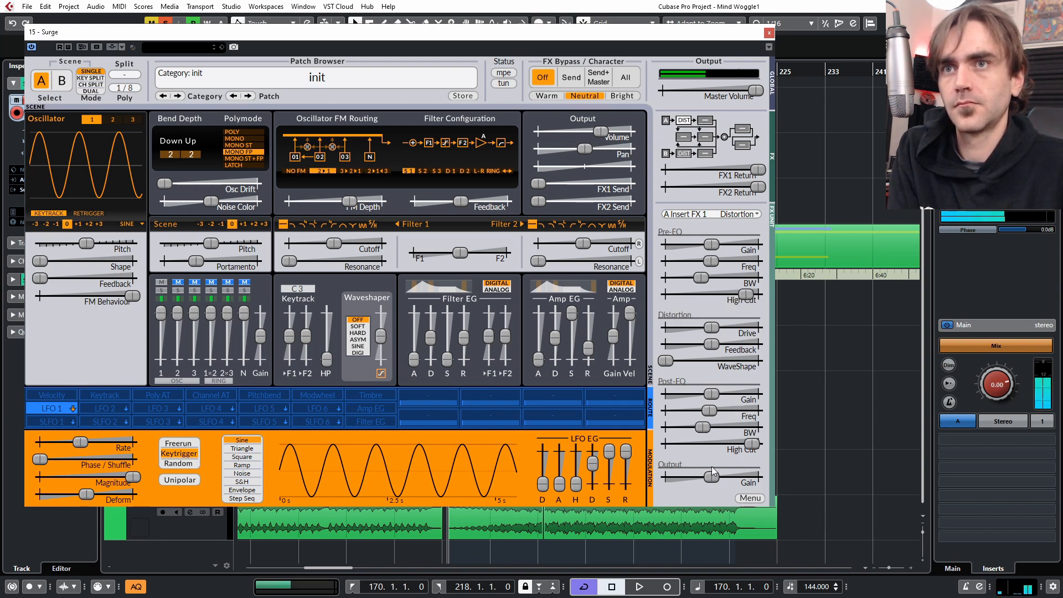
drag(752, 446, 741, 444)
drag(710, 397, 716, 397)
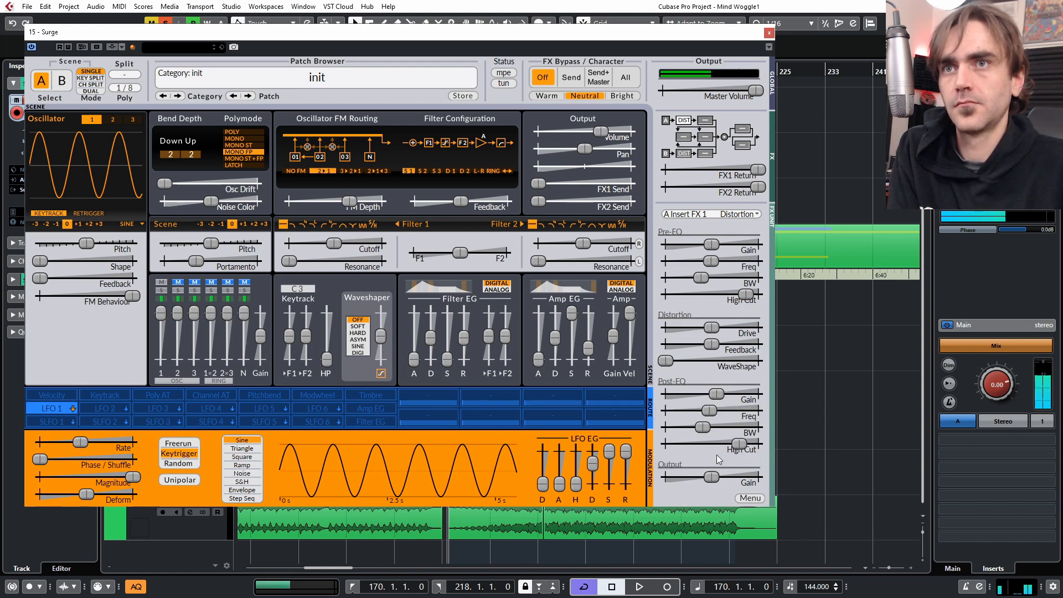
drag(712, 477, 707, 477)
Step: Return to Dual scene mode and set scene A's waveshaper to SINE
click(59, 83)
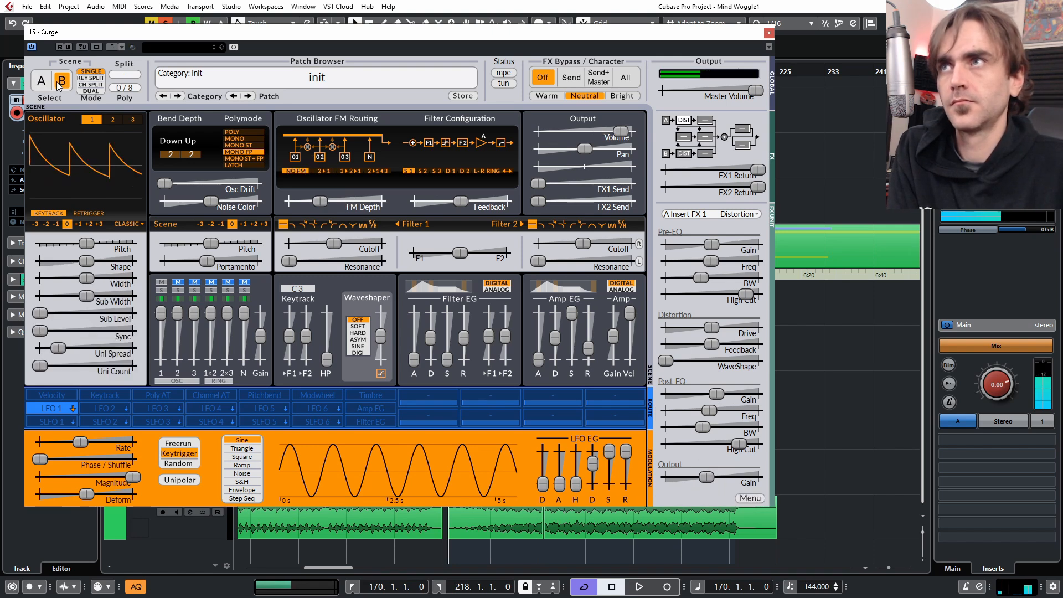
click(91, 93)
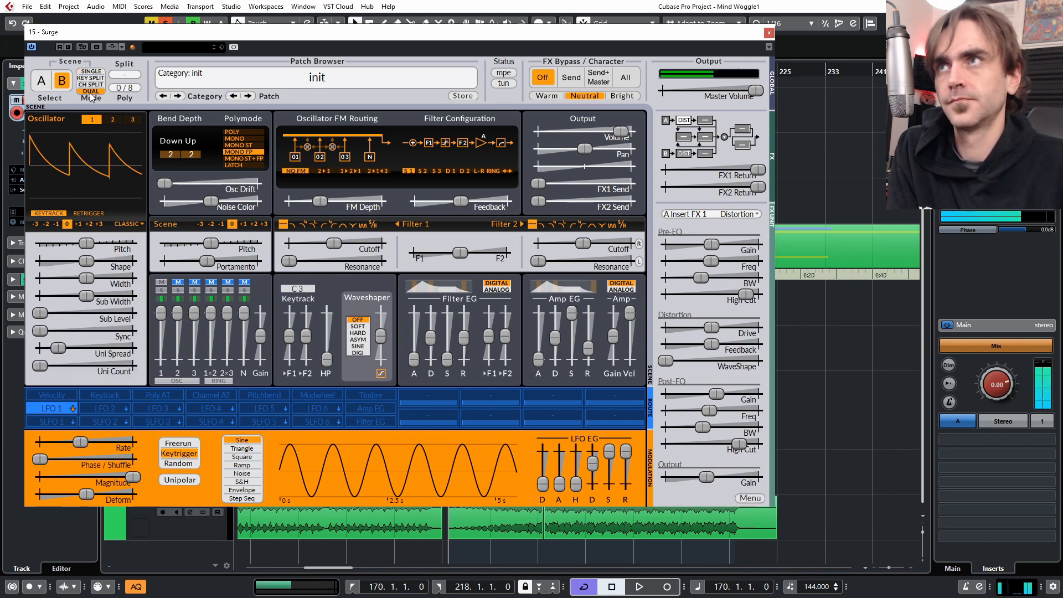
click(41, 81)
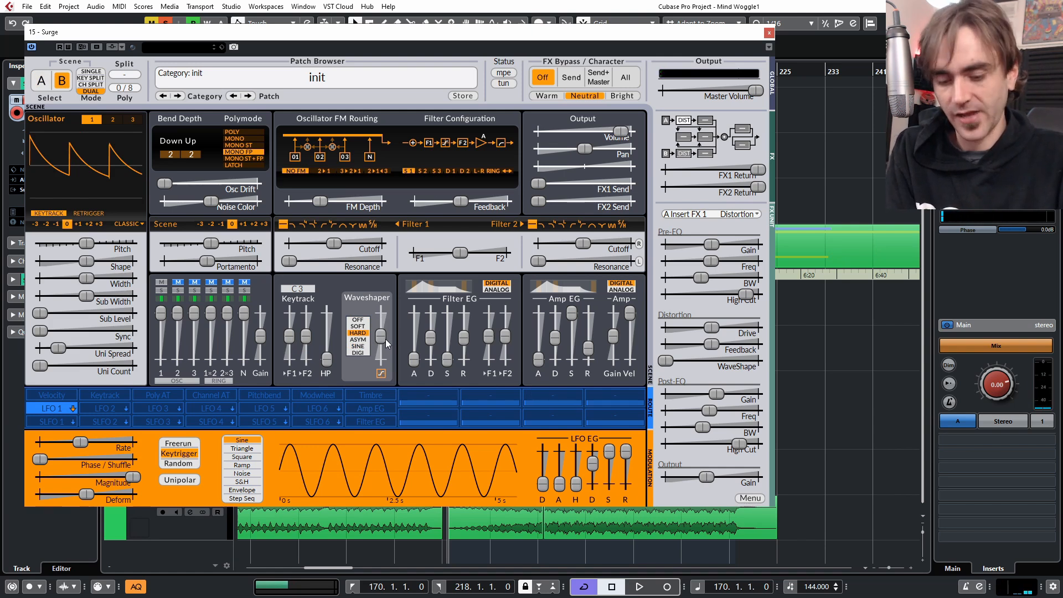
Step: Set scene B's waveshaper to HARD and raise its drive and the HP amount
drag(386, 340, 379, 333)
drag(326, 360, 329, 334)
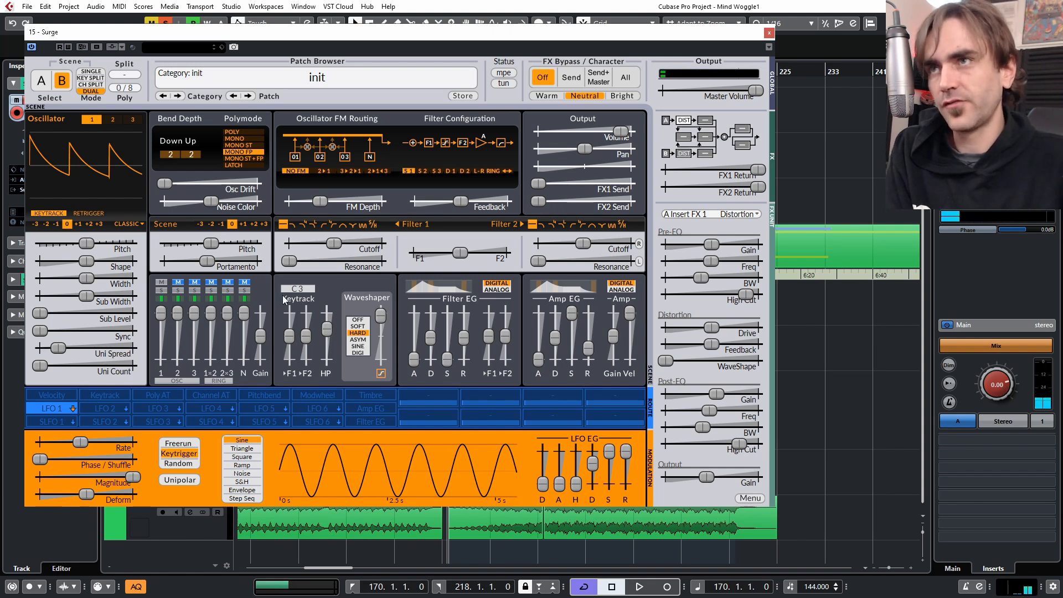
drag(326, 333, 326, 330)
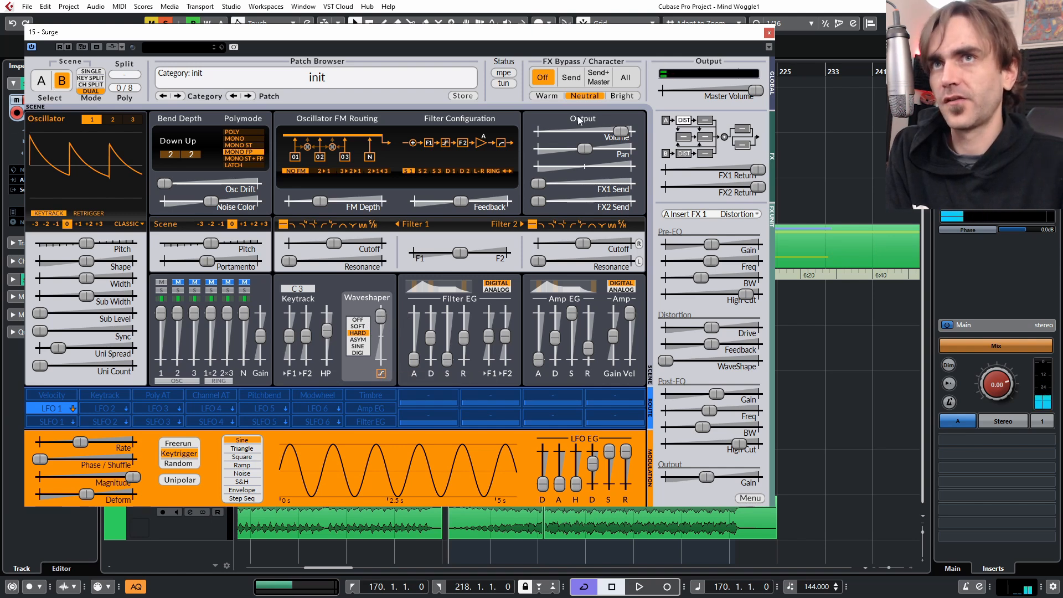
Step: Lower scene B's output volume slightly and set its filter configuration to S 2 with raised feedback
drag(624, 137, 596, 130)
click(48, 82)
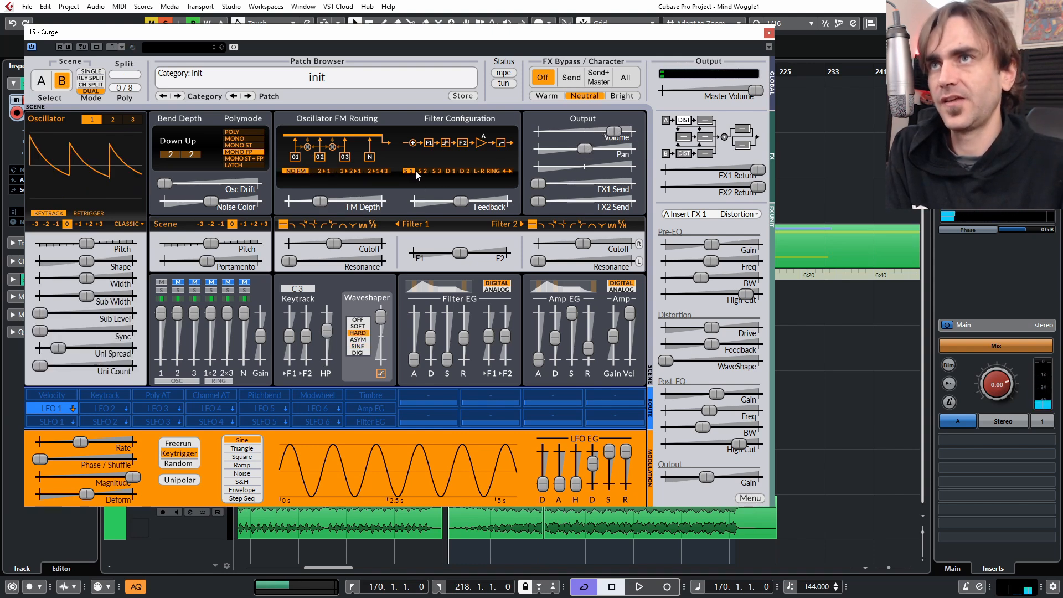
click(423, 171)
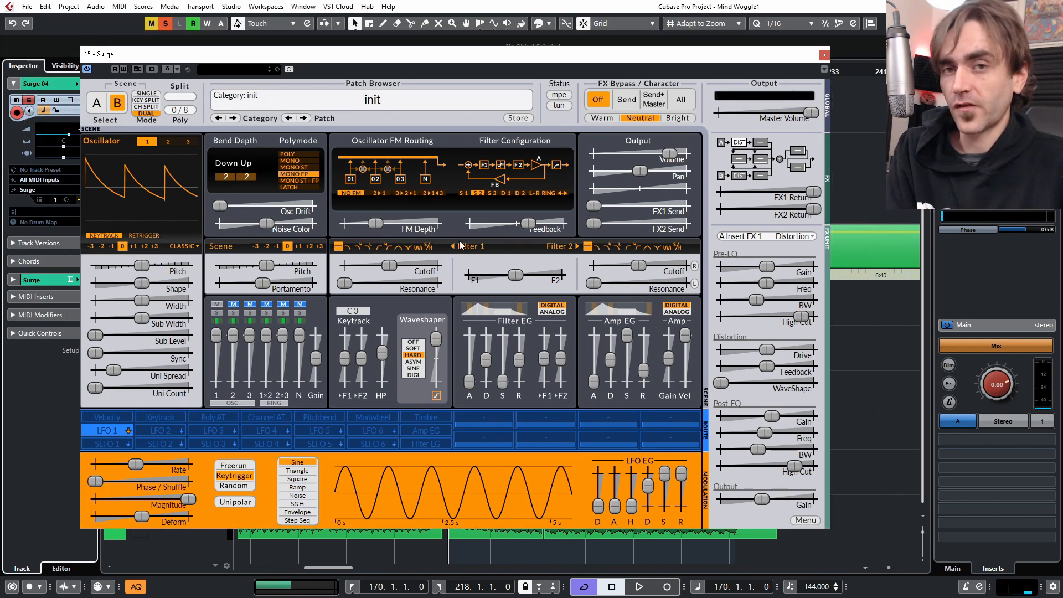
Step: Set scene A's filter 1 to a high-pass type, raise its resonance and adjust its cutoff
click(98, 104)
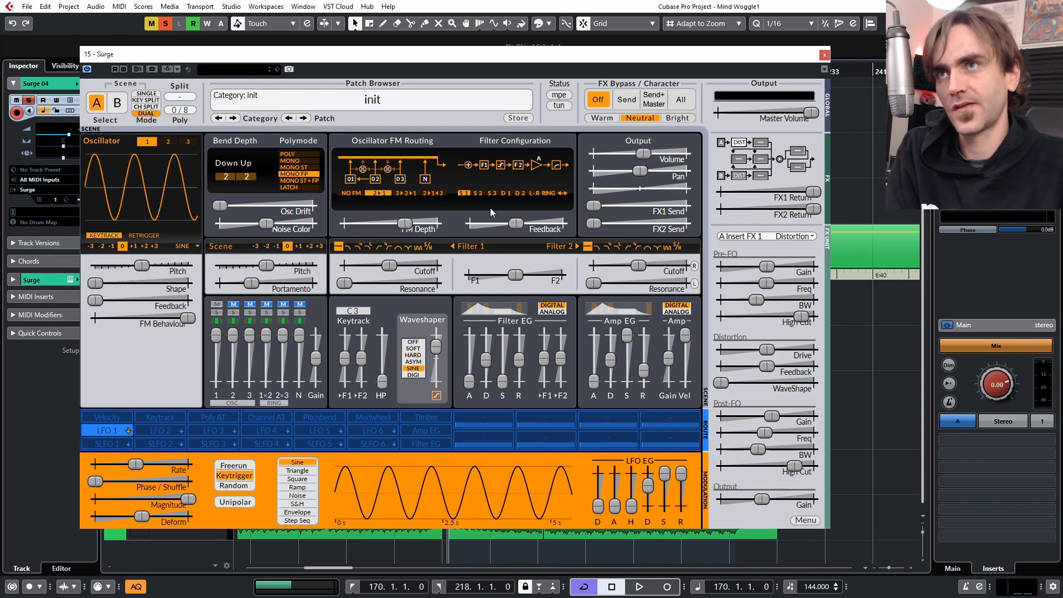
click(379, 246)
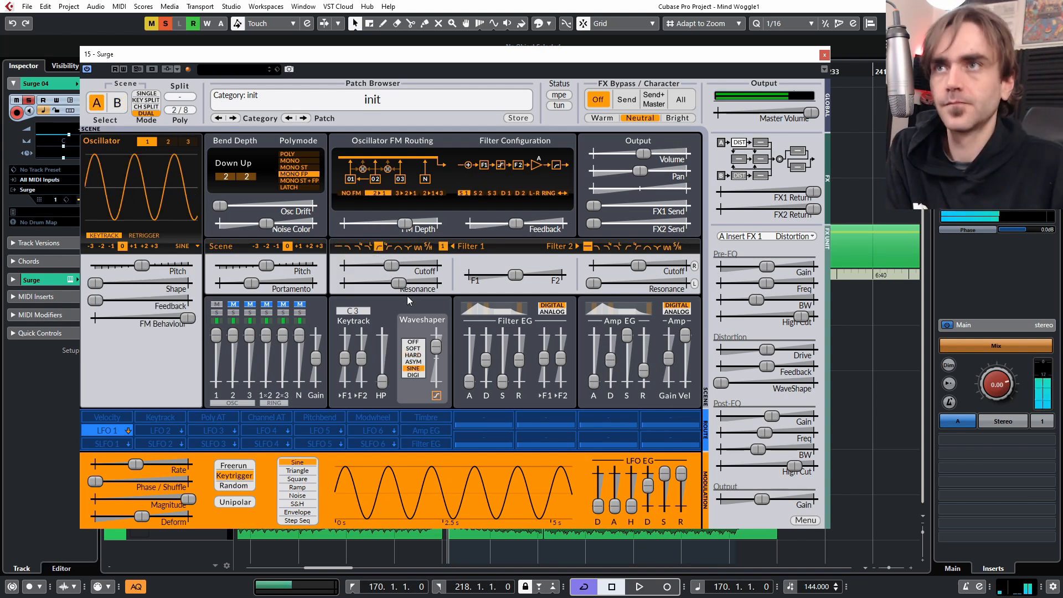
drag(389, 265, 417, 283)
mouse_move(387, 266)
mouse_down()
mouse_move(397, 265)
mouse_move(381, 266)
mouse_up()
Step: Set scene B's filter 2 to a high-pass type with a lower cutoff, and raise scene A's filter 1 cutoff slightly
click(116, 103)
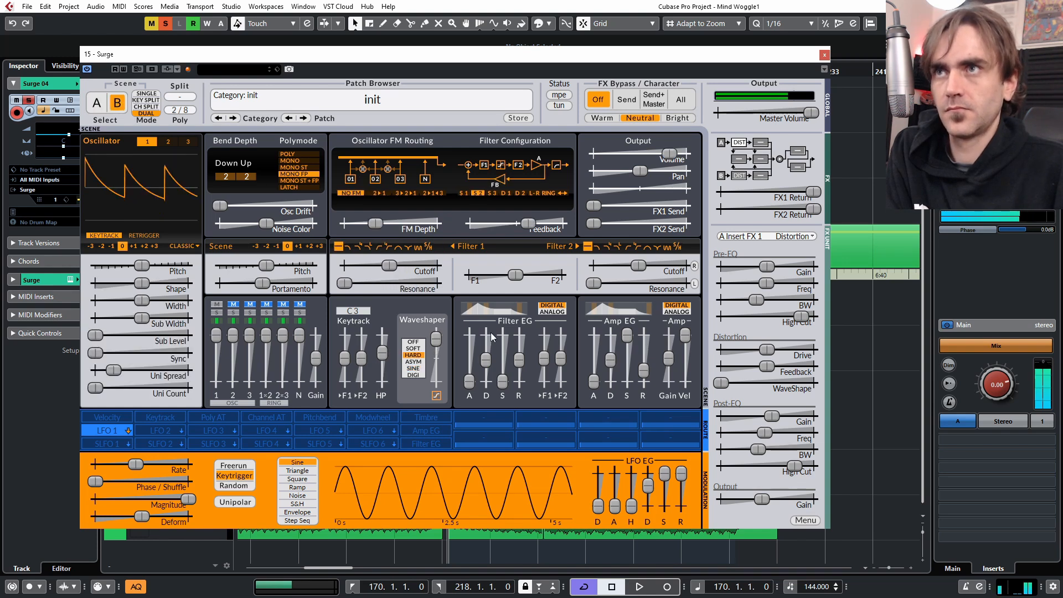
click(628, 247)
mouse_move(637, 266)
mouse_down()
mouse_move(611, 266)
mouse_move(652, 265)
mouse_move(604, 266)
mouse_move(626, 265)
mouse_up()
click(92, 109)
drag(380, 268, 386, 268)
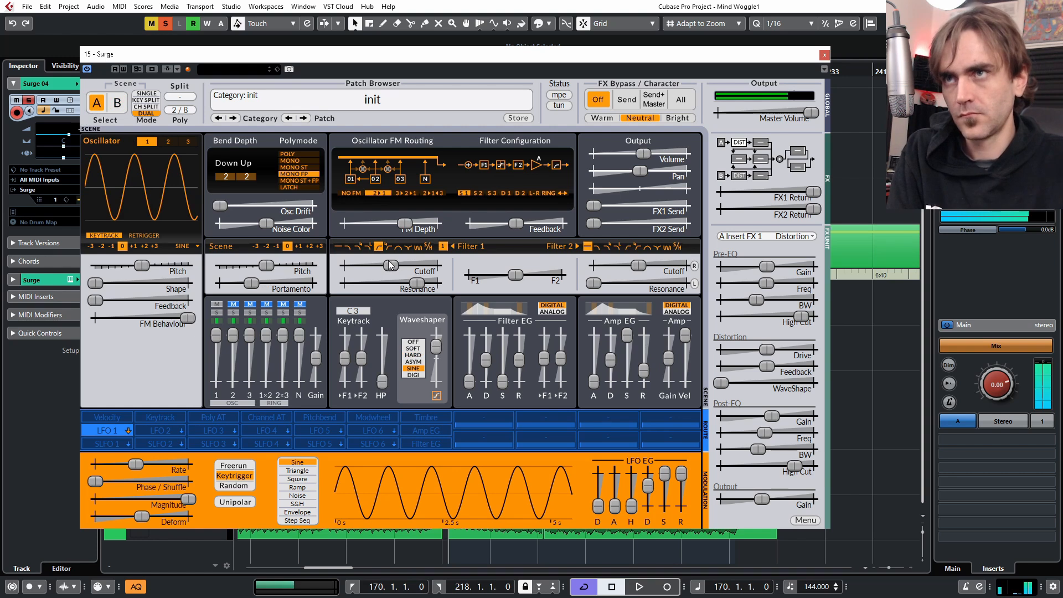
Step: Play the looped section and close the Surge instrument window
key(space)
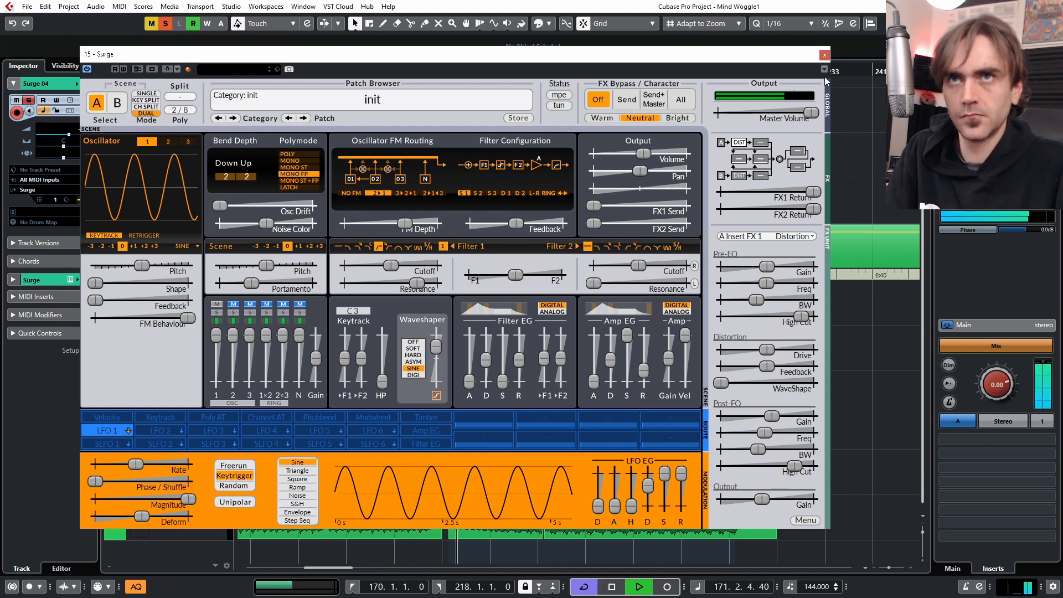
click(824, 56)
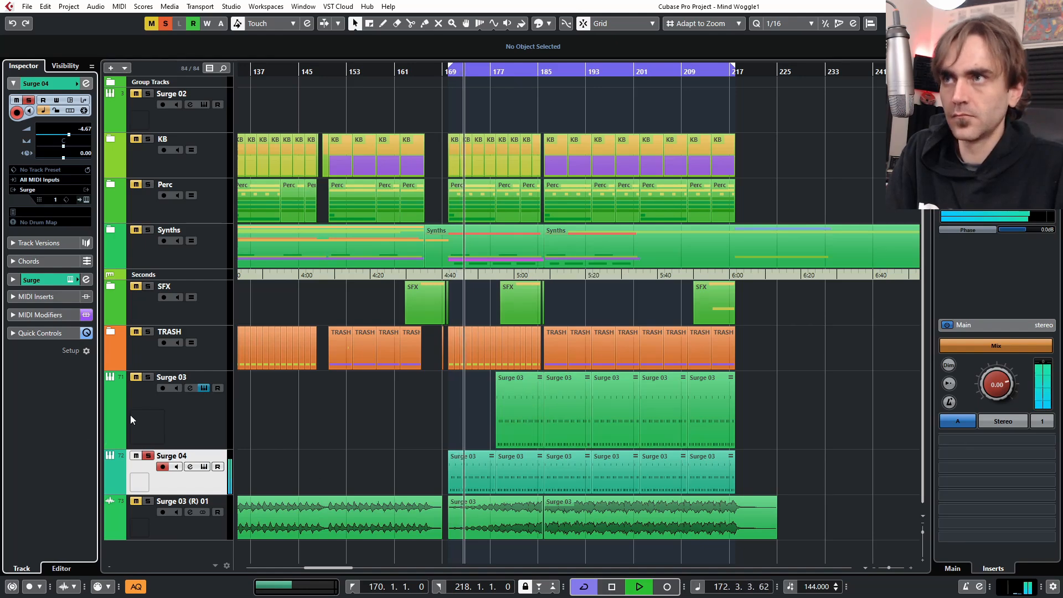
Step: Try transposing all notes in the first Surge 04 clip down an octave, and return them to their original pitch
double_click(466, 478)
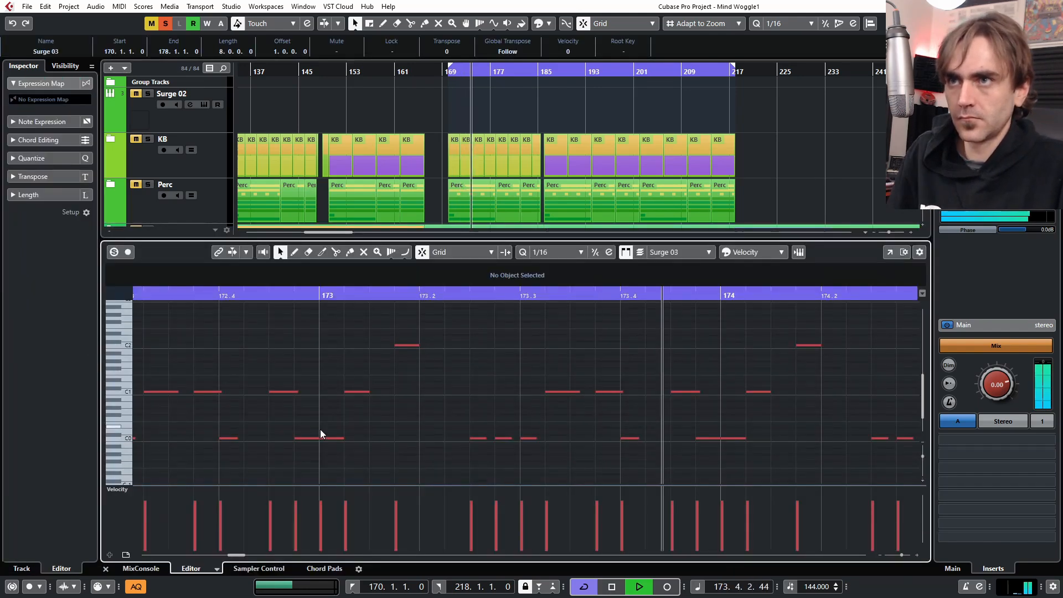
key(ctrl+a)
key(shift+Down)
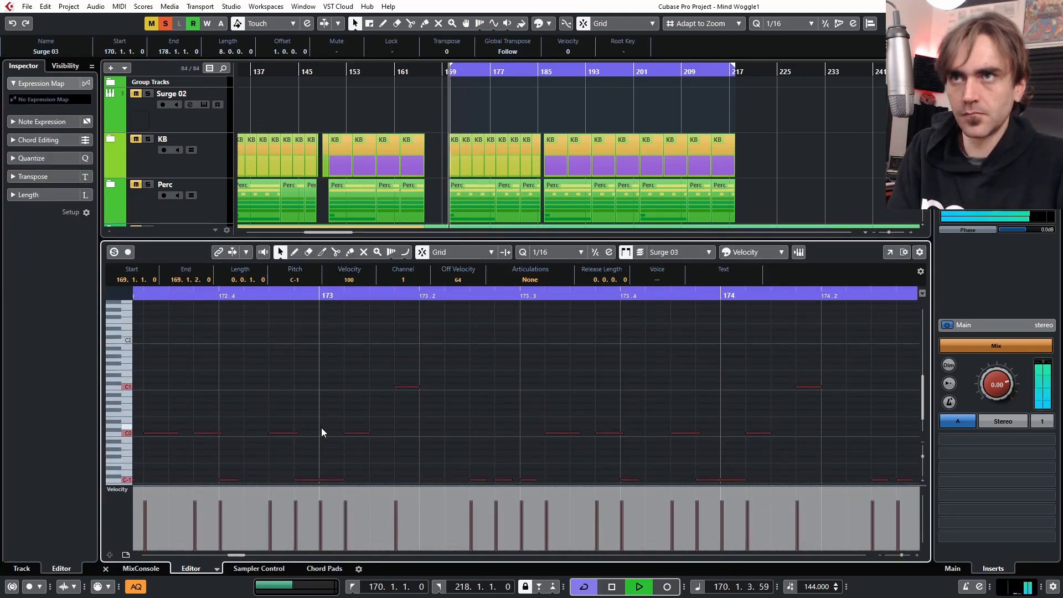
key(shift+Up)
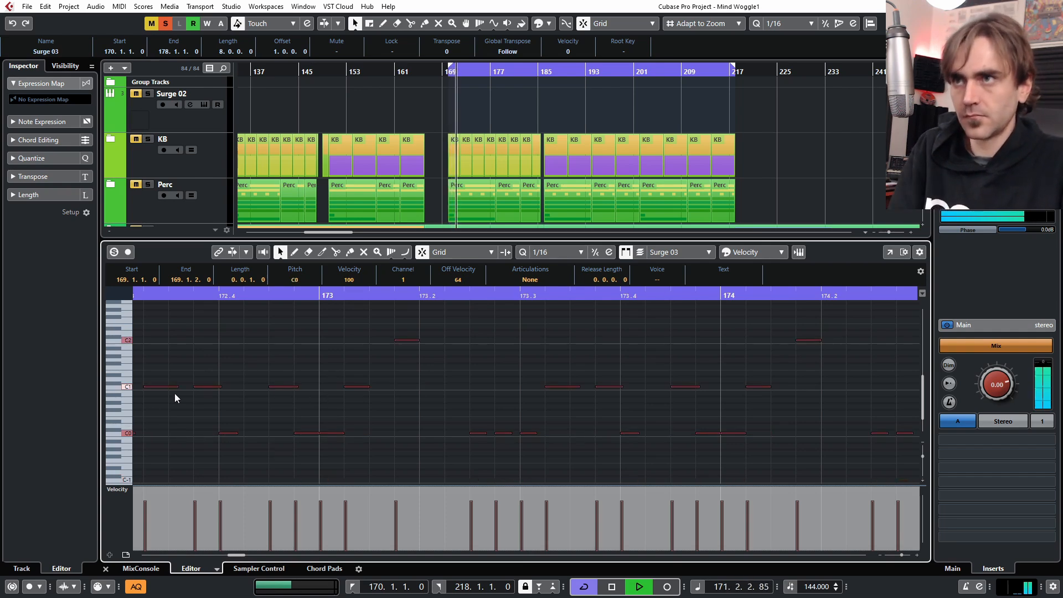
click(106, 569)
Step: Raise the Surge 04 channel volume to -2.84 dB
key(e)
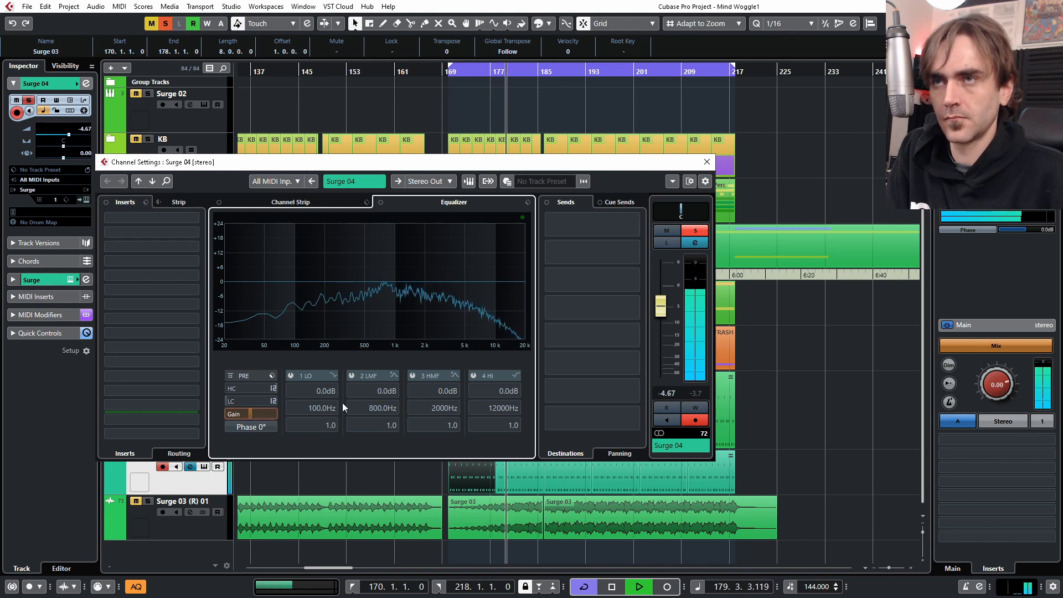
drag(660, 306, 661, 300)
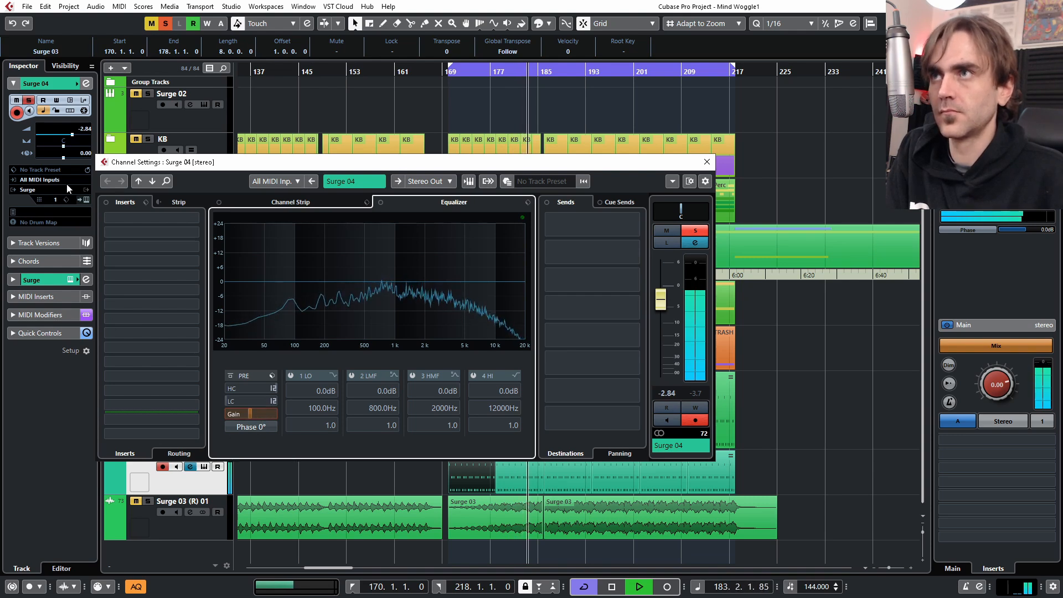
Step: Switch Surge to single scene mode, compare scenes A and B, and raise scene A's output volume
click(87, 199)
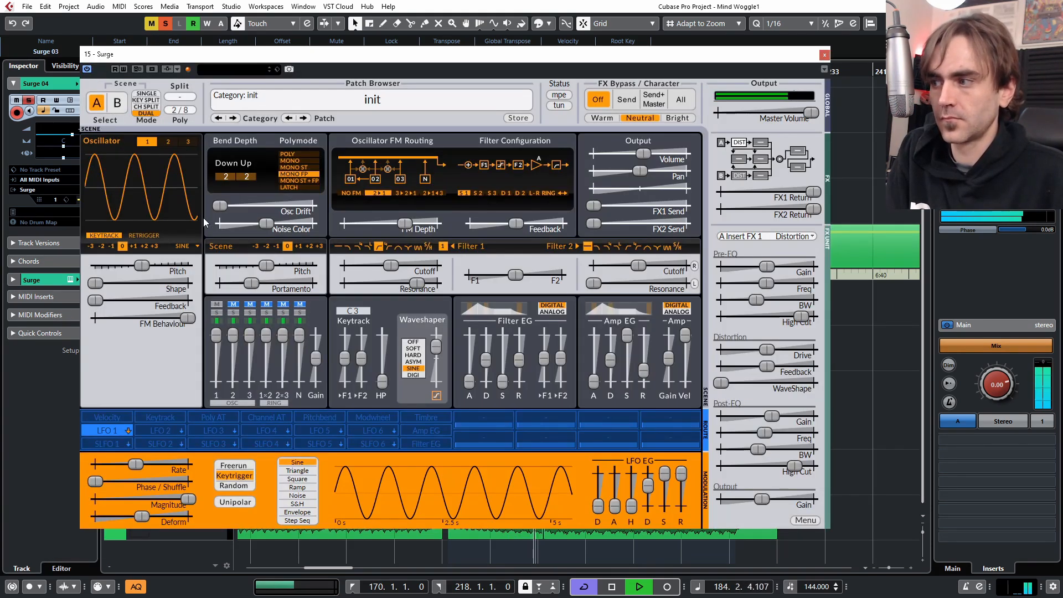
click(146, 93)
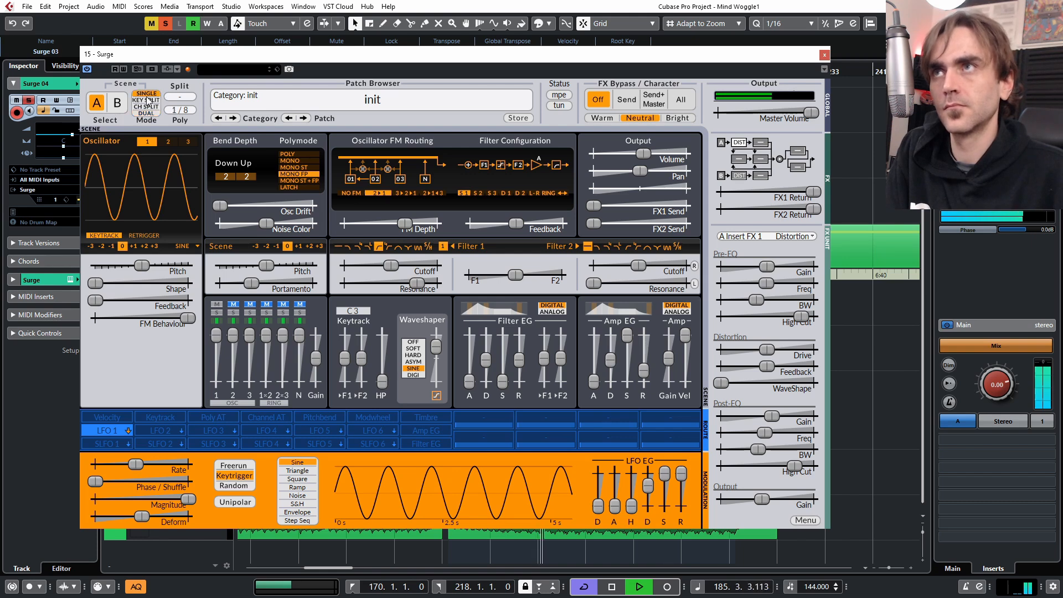
click(117, 103)
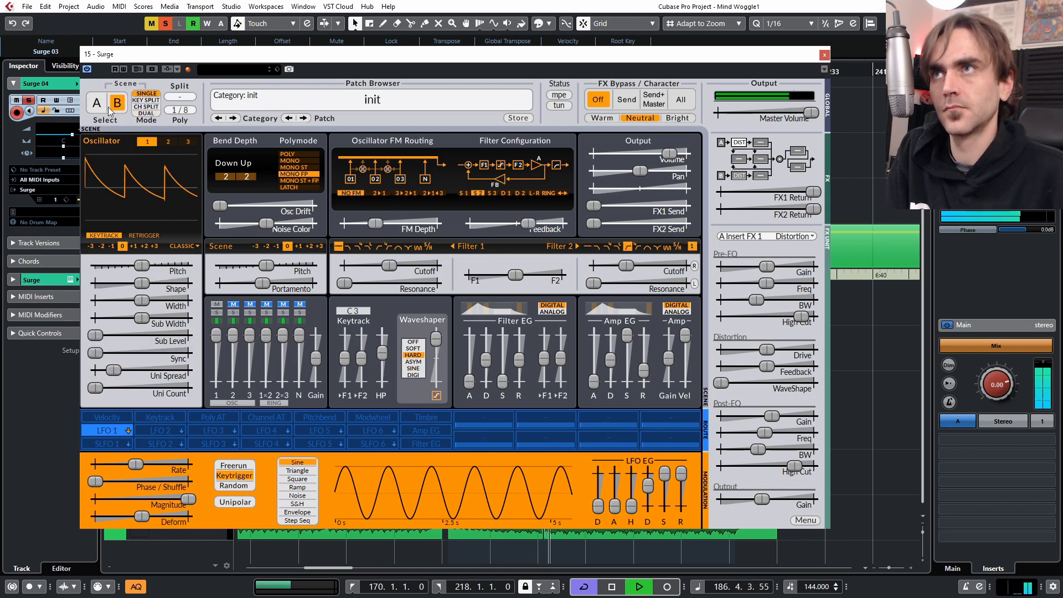
click(97, 103)
click(648, 153)
mouse_move(648, 153)
mouse_down()
mouse_move(640, 160)
mouse_move(663, 153)
mouse_up()
click(117, 104)
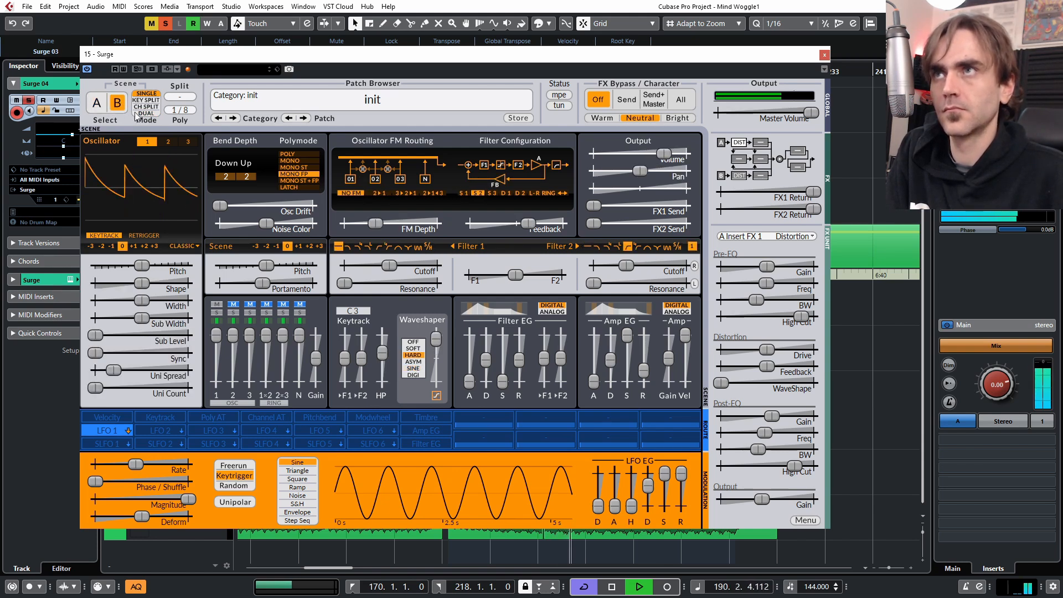
Step: Return Surge to dual scene mode and raise scene A's output volume slightly more
click(139, 118)
click(99, 103)
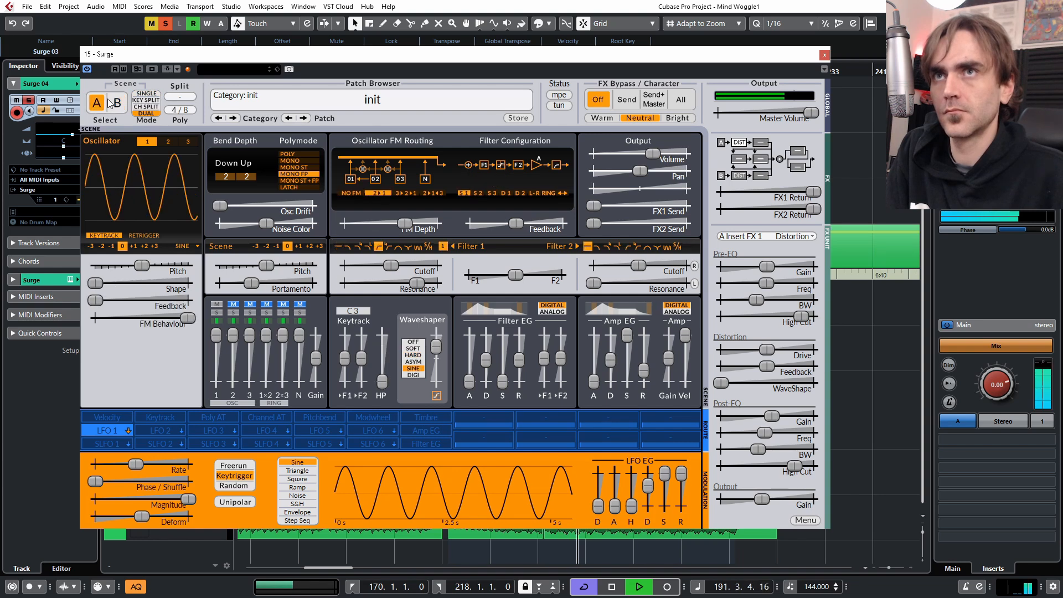
drag(652, 155, 656, 155)
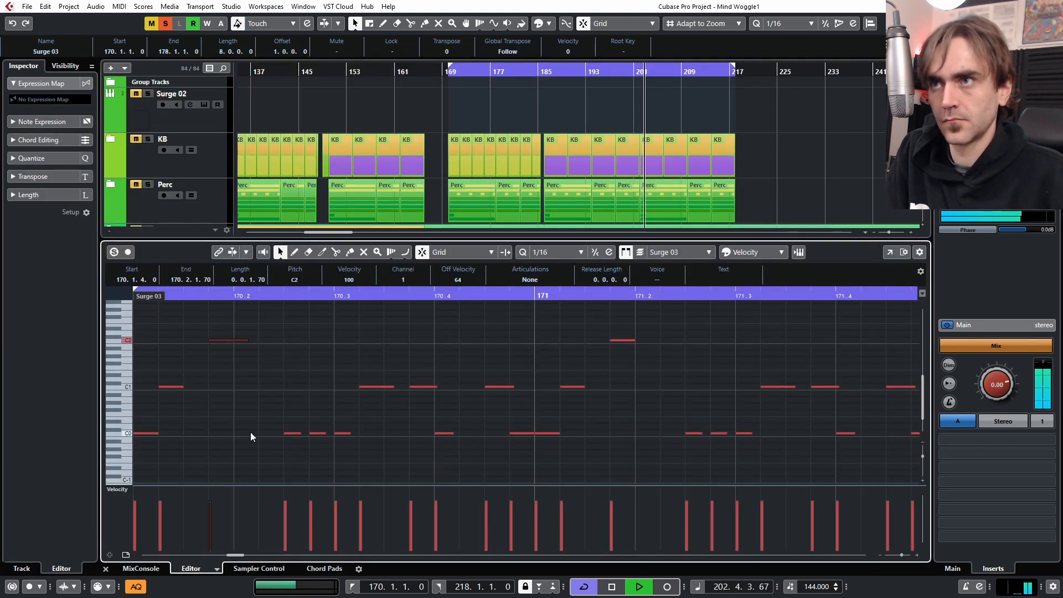
Step: Add a C0 note at 170.2.1 in the first Surge 04 clip and extend it to a length of 0.0.1.101
click(244, 433)
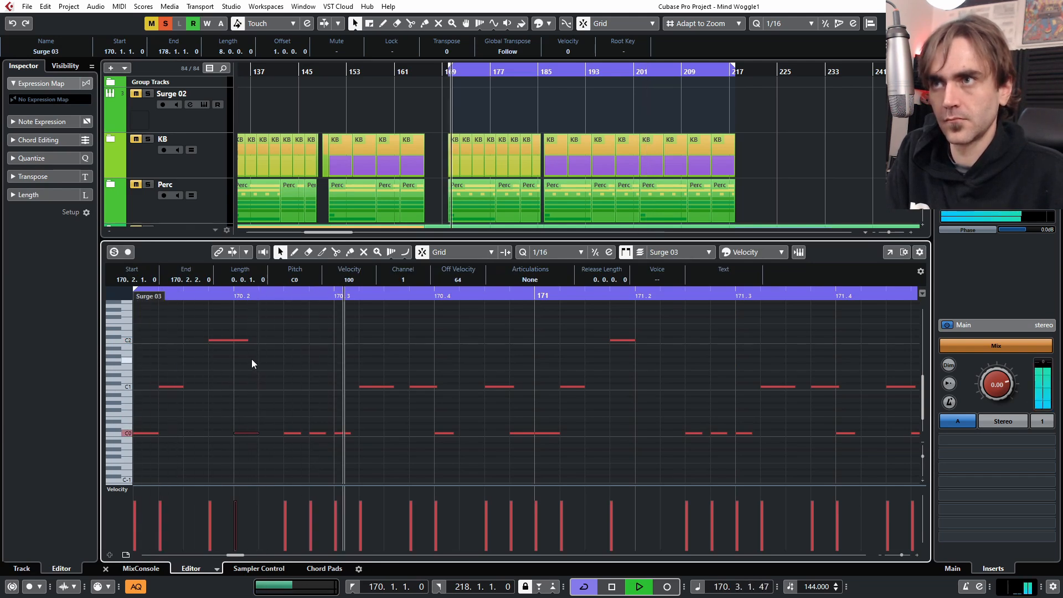
key(shift+Down)
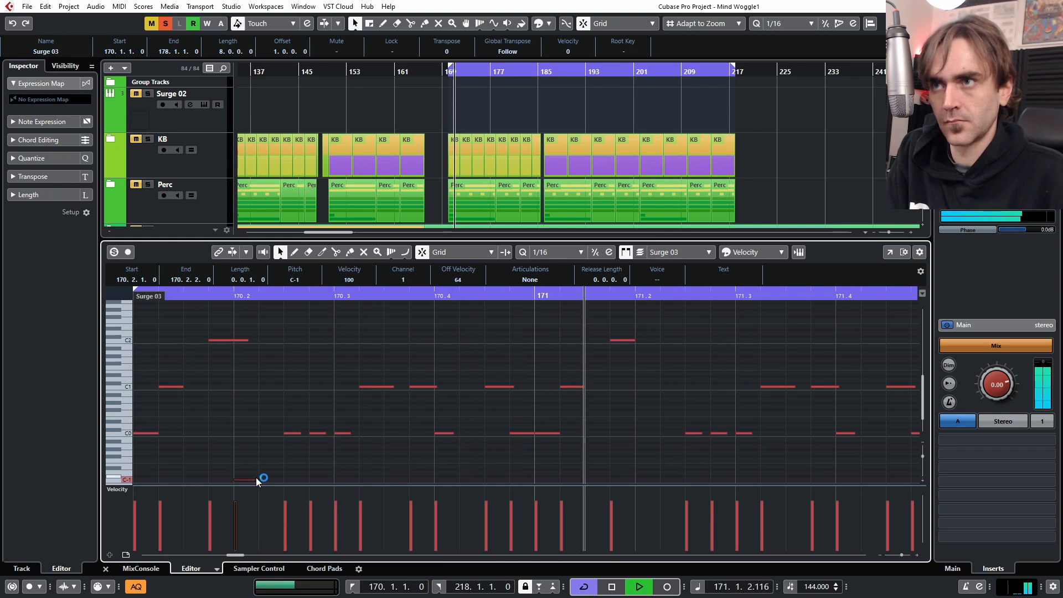
drag(256, 481, 291, 469)
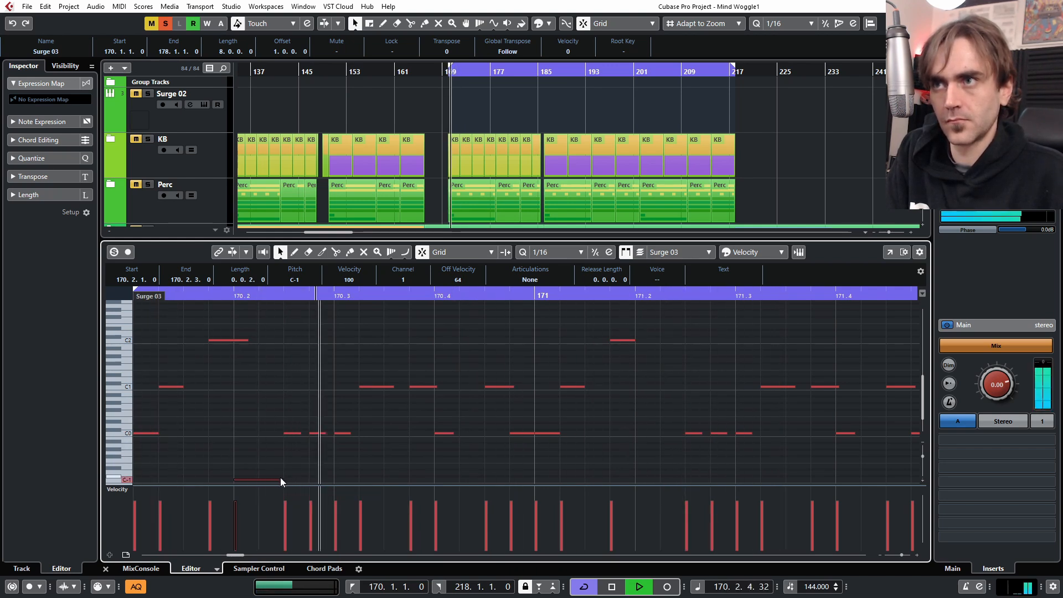
key(shift+Up)
drag(280, 432, 280, 433)
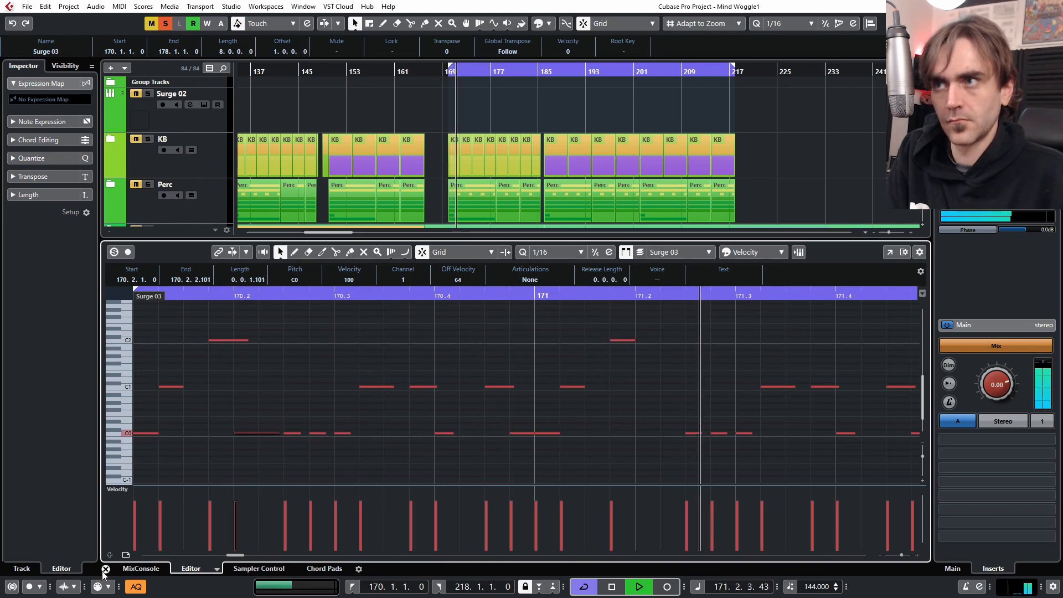
click(105, 568)
Step: Raise scene B's portamento slightly in Surge while replaying the loop from its start, and close the instrument window
click(85, 200)
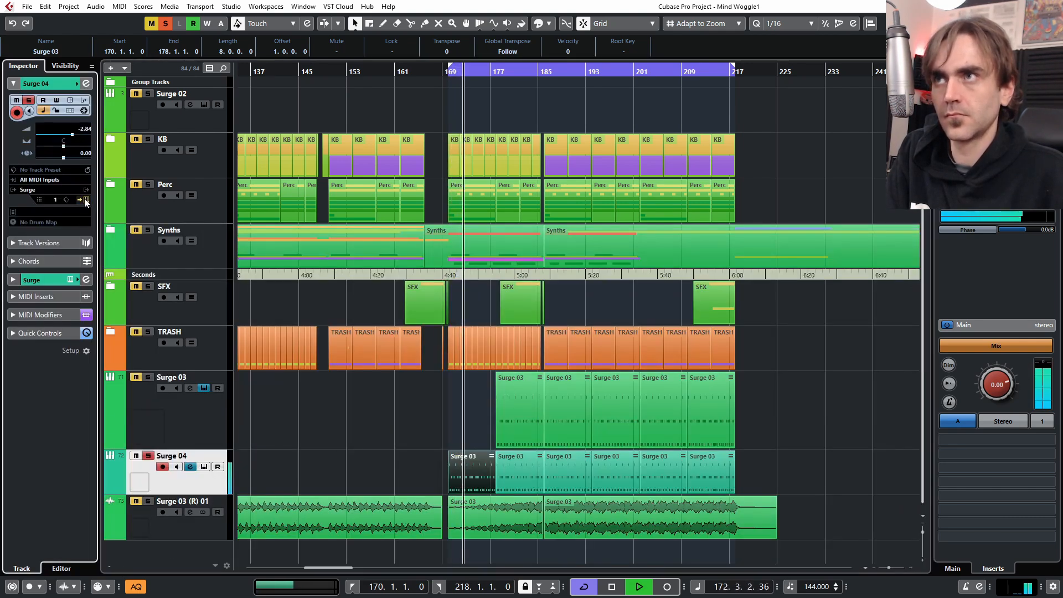
key(KP_1)
drag(263, 284, 275, 283)
key(KP_1)
click(96, 103)
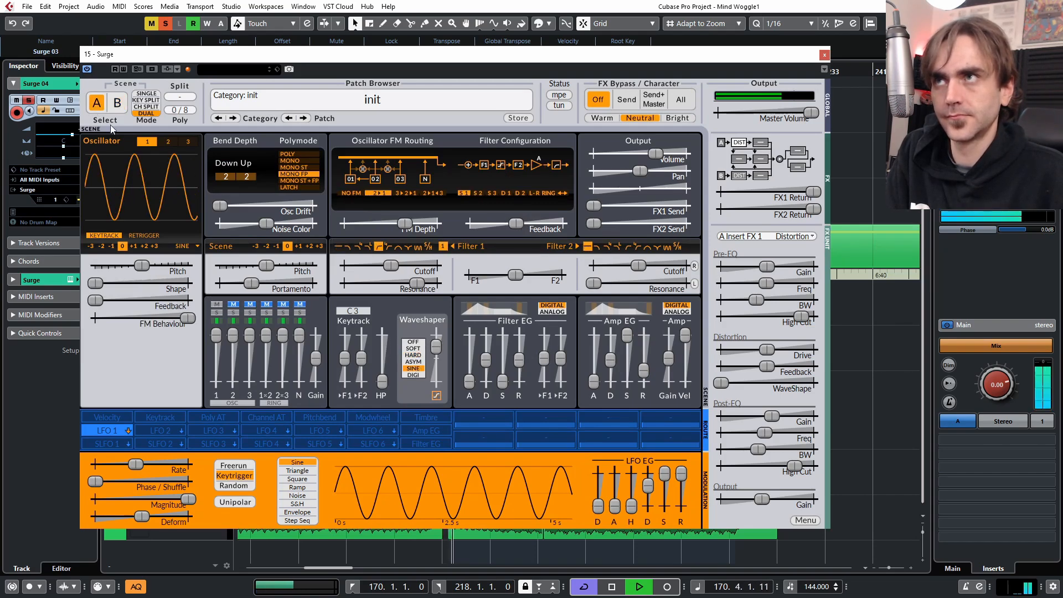
click(824, 54)
Step: Shorten the first Surge 04 clip to two bars, covering bars 170 to 172
key(Return)
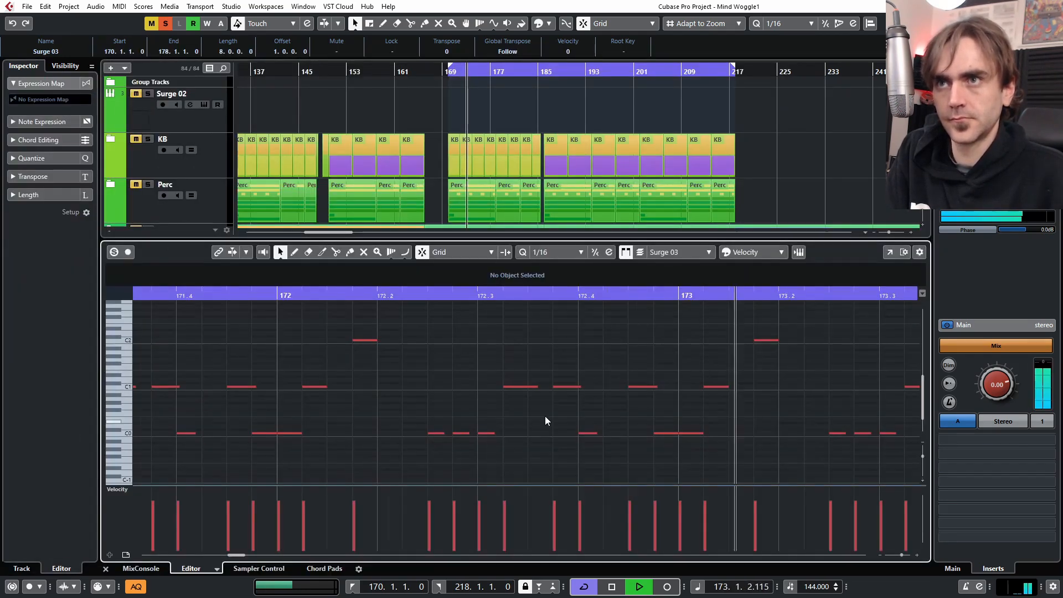
key(Return)
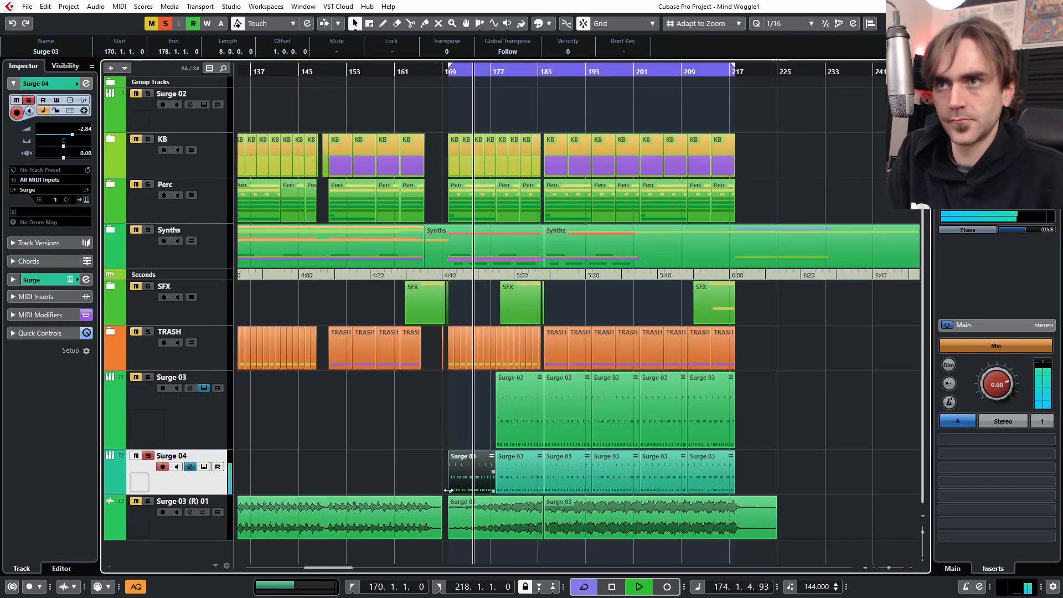
scroll(477, 477, up, 5)
key(space)
key(space)
drag(569, 491, 392, 490)
key(space)
key(space)
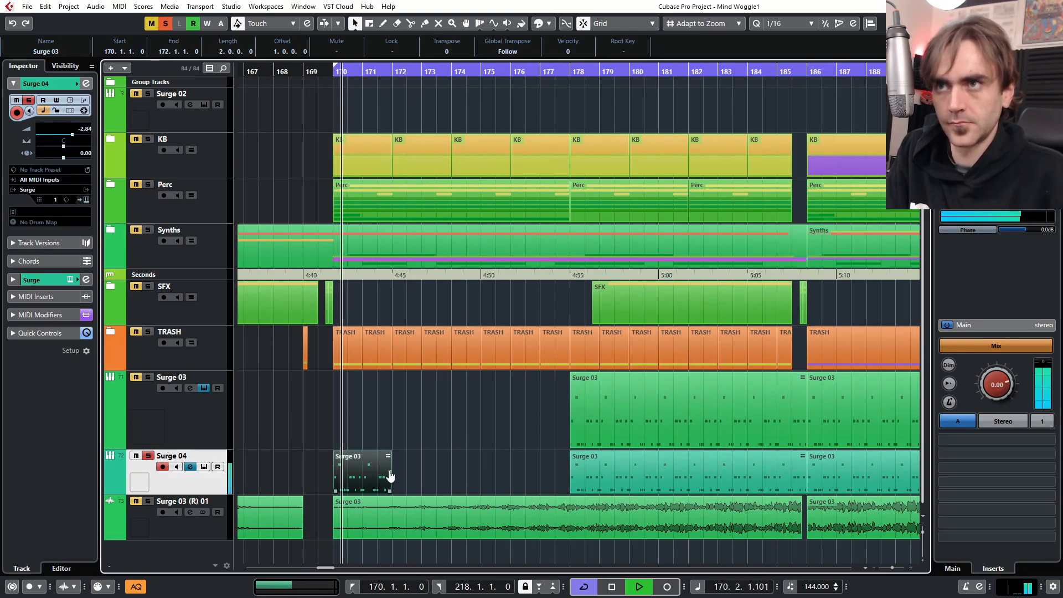
Step: Duplicate the two-bar Surge 04 clip three times to reach bar 178 and delete the old clips that follow
key(ctrl+d)
key(ctrl+d)
key(ctrl+d)
scroll(580, 477, down, 3)
click(587, 477)
key(Delete)
click(689, 473)
key(Delete)
Step: Move a high note in the first two-bar Surge 04 clip down an octave
scroll(688, 473, right, 5)
scroll(688, 473, left, 4)
double_click(405, 474)
scroll(326, 335, up, 3)
drag(331, 339, 331, 386)
click(105, 568)
key(Return)
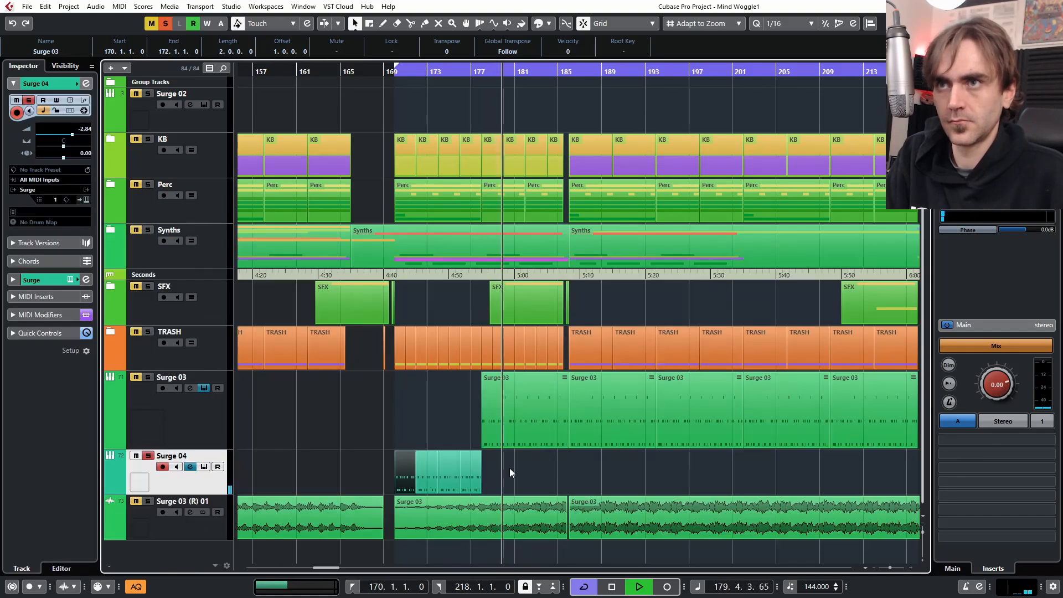
Step: Repeat the two-bar clips along the Surge 04 track from bar 178 to bar 218
drag(521, 462, 410, 477)
key(KP_1)
drag(480, 474, 777, 476)
Step: Solo the KB folder alongside Surge 04 and set the loop range from bar 186 to bar 194
click(148, 139)
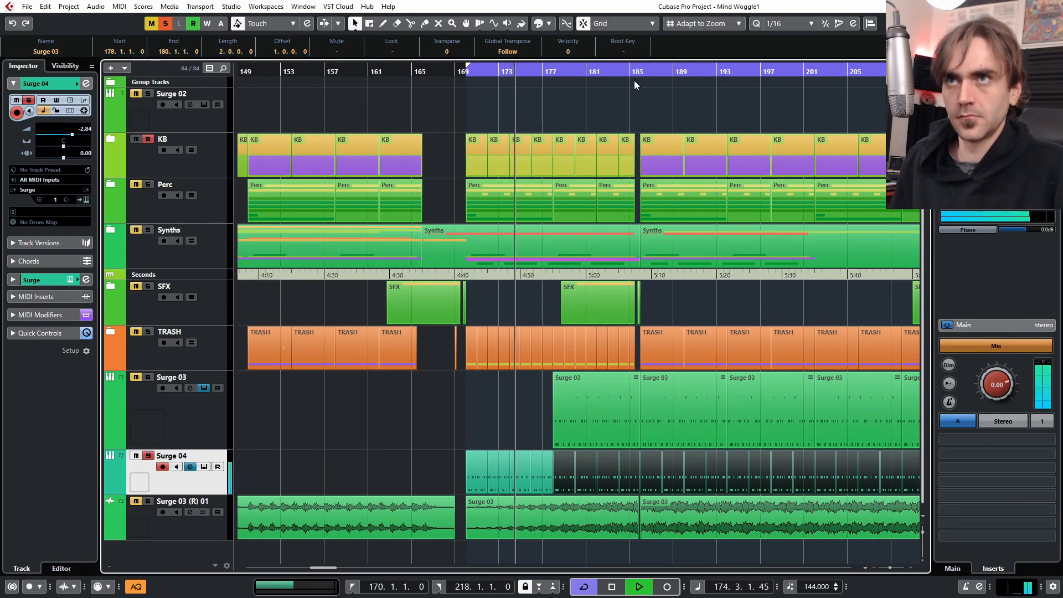
scroll(620, 88, right, 2)
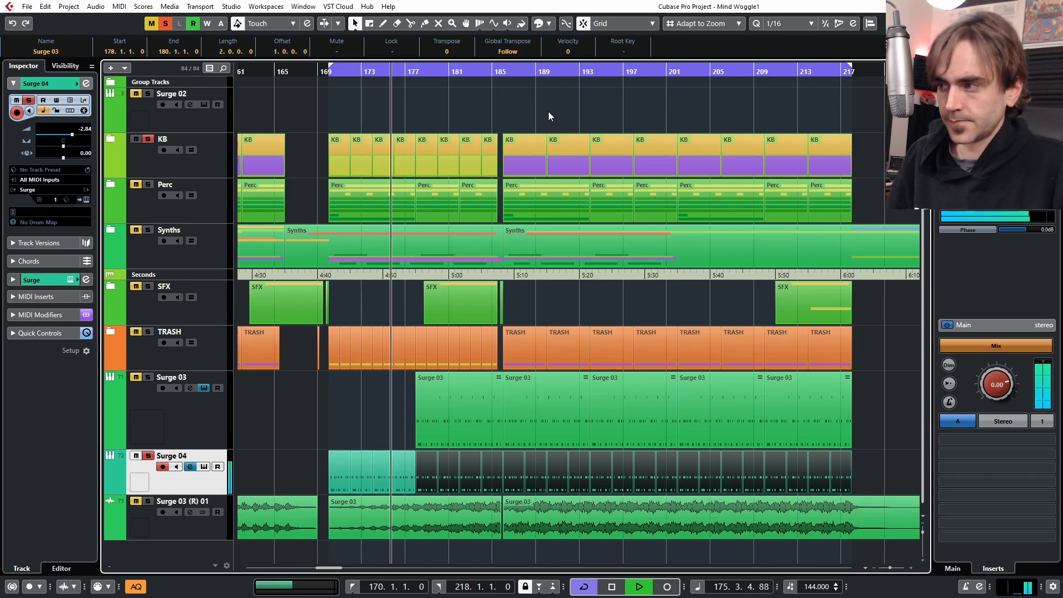
scroll(425, 105, up, 1)
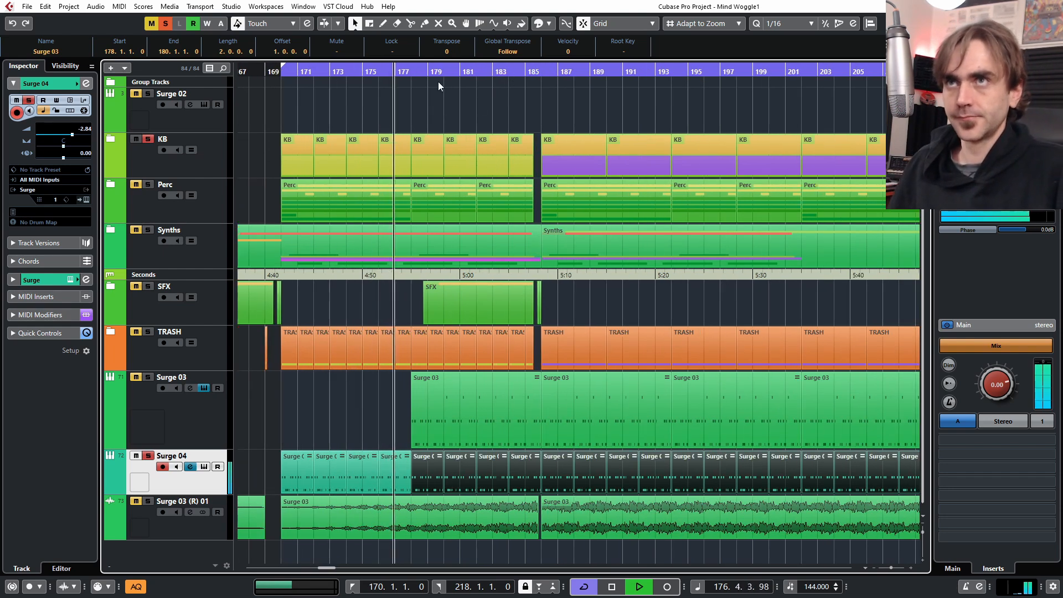
ctrl+click(542, 78)
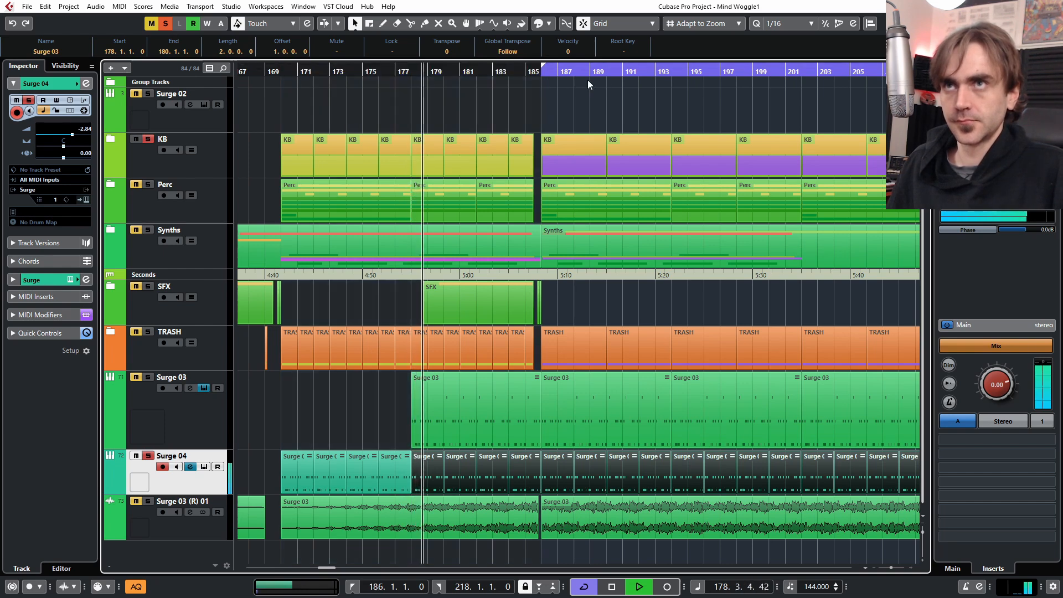
alt+click(672, 76)
Step: Replace the KB clips between bars 186 and 194 with copies of the two-bar yellow KB clips from the preceding section
scroll(653, 114, down, 1)
scroll(641, 97, right, 1)
drag(502, 114, 442, 145)
key(Delete)
click(608, 146)
drag(348, 118, 432, 163)
drag(523, 132, 502, 162)
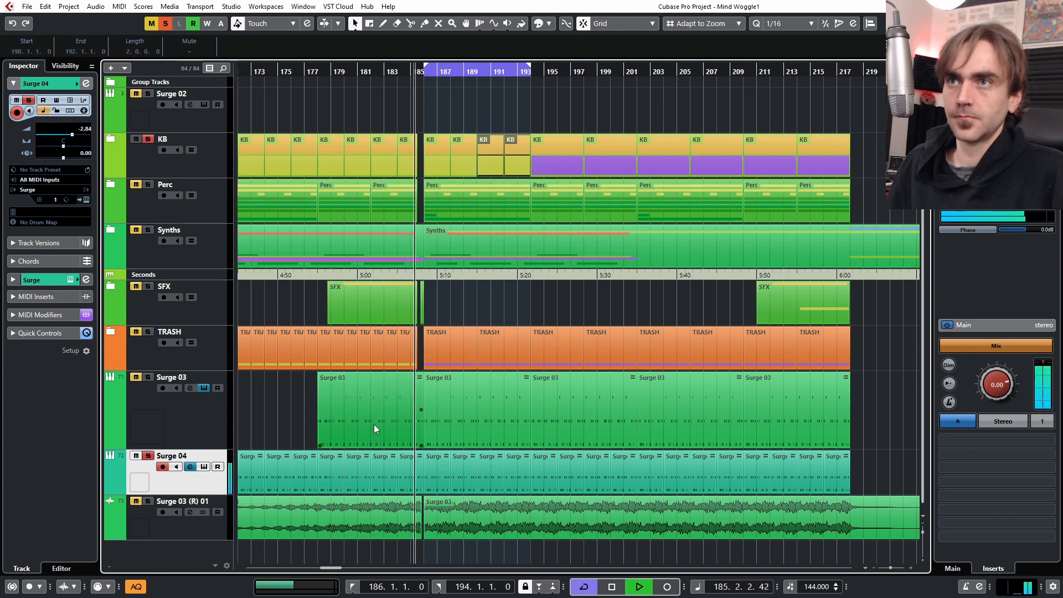
Step: Enable a low cut with a slope of 24 on the Surge 04 channel and set its frequency to about 160 Hz
click(86, 84)
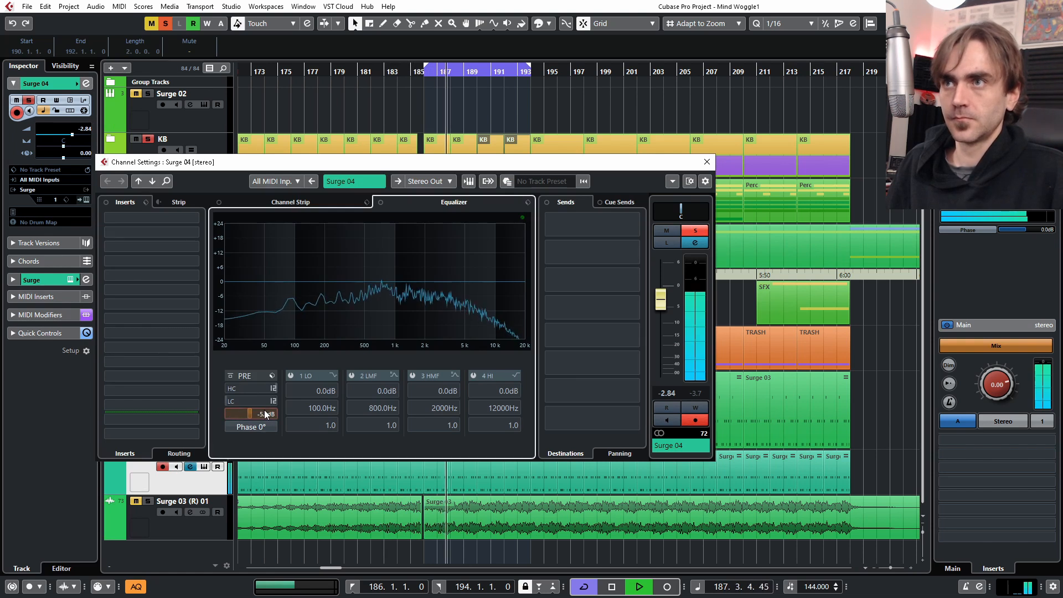
click(273, 402)
click(299, 443)
drag(246, 405, 272, 313)
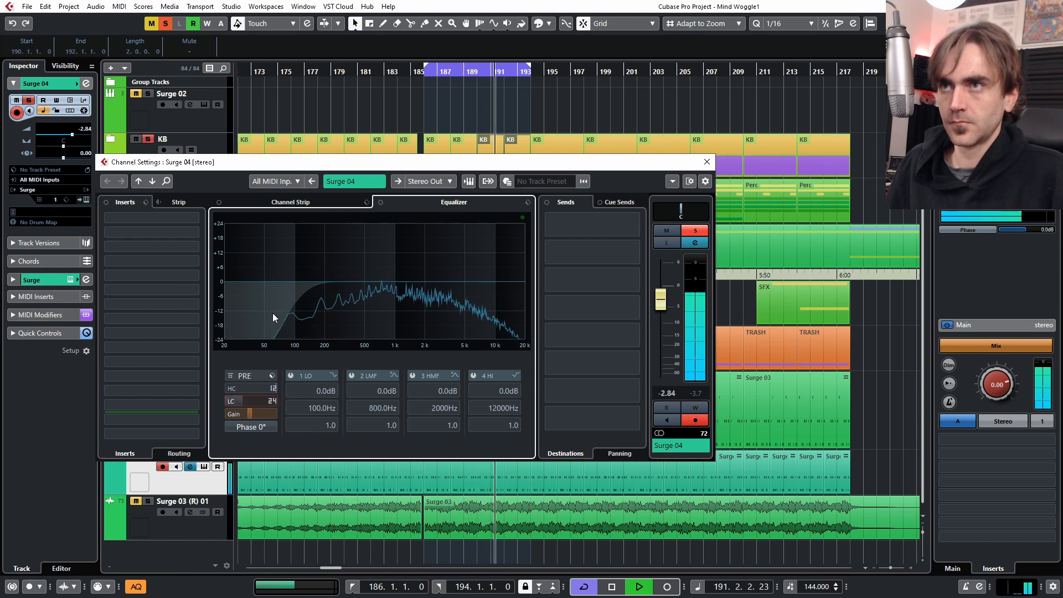
scroll(260, 403, up, 10)
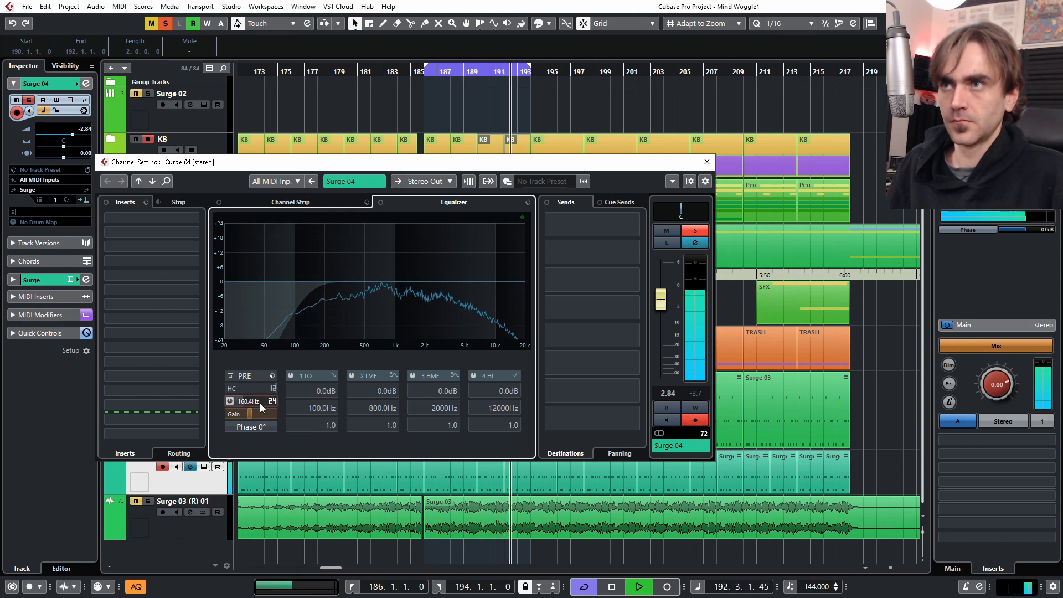
Step: Set EQ bands to -8.5 dB at 218.6 Hz, -3.7 dB at 2052 Hz and 1.1 dB at 6365 Hz, making the low band high-pass
drag(295, 281, 327, 301)
drag(394, 288, 475, 278)
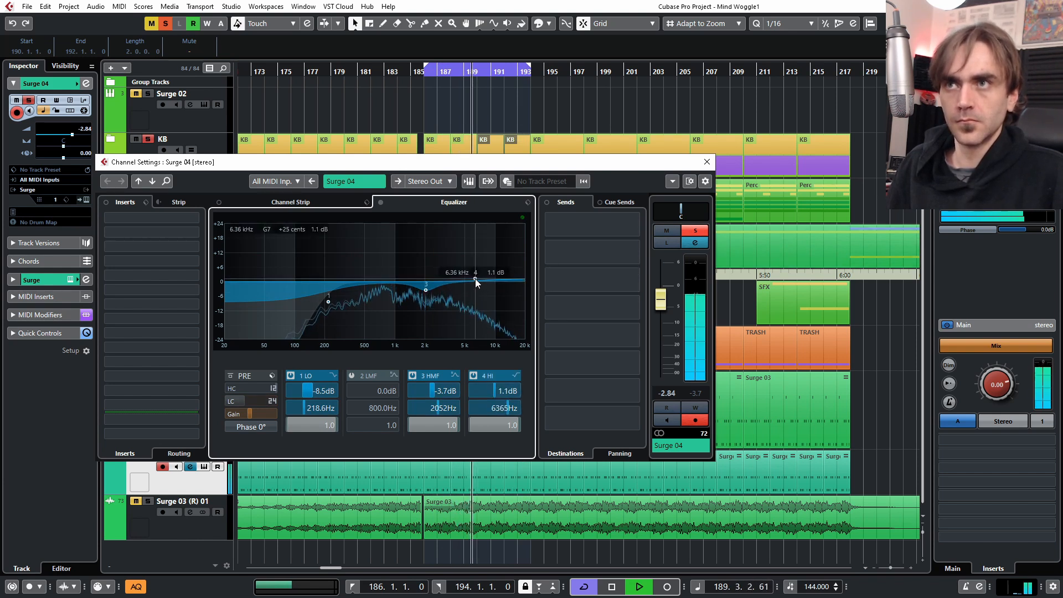
click(332, 376)
click(359, 410)
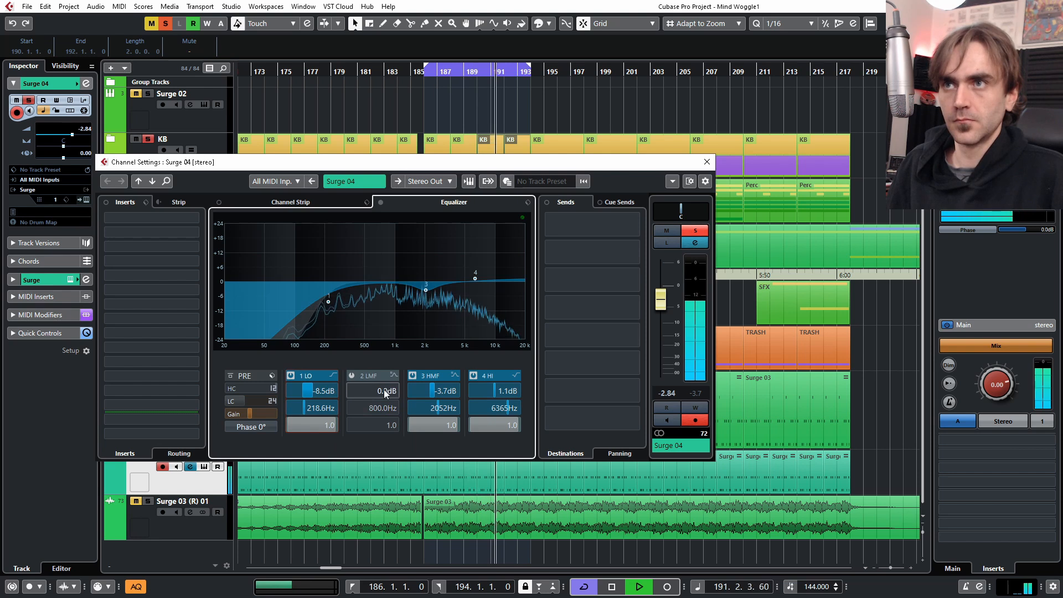
Step: Enable the second EQ band with -3.9 dB at 233 Hz, and close the channel settings
click(350, 375)
drag(384, 281, 332, 292)
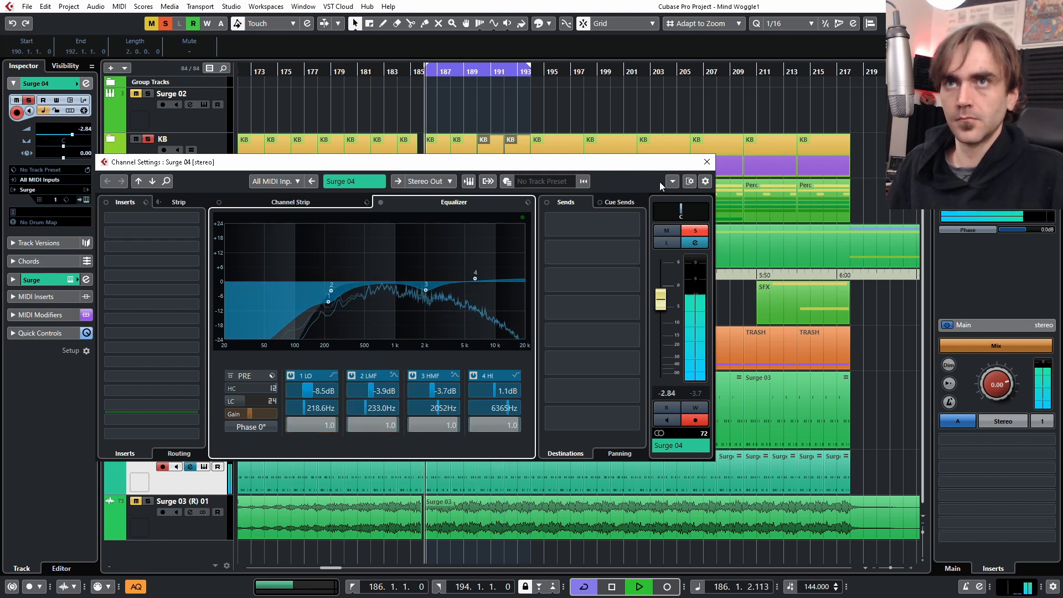
click(706, 162)
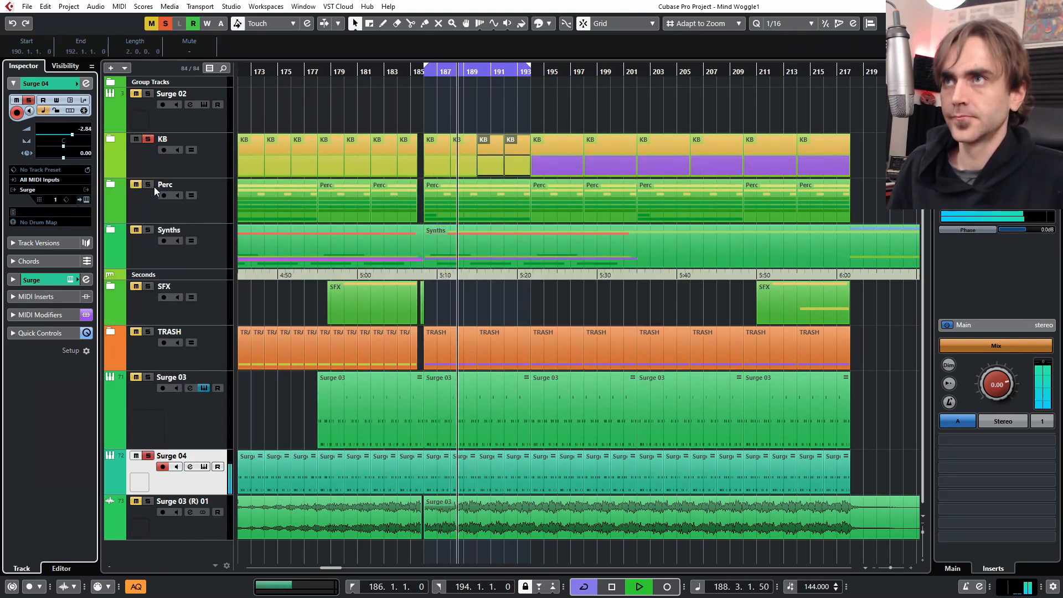
Step: Set Surge 04's pre-gain to -9.6 dB and raise its channel volume to -2.31 dB
click(85, 84)
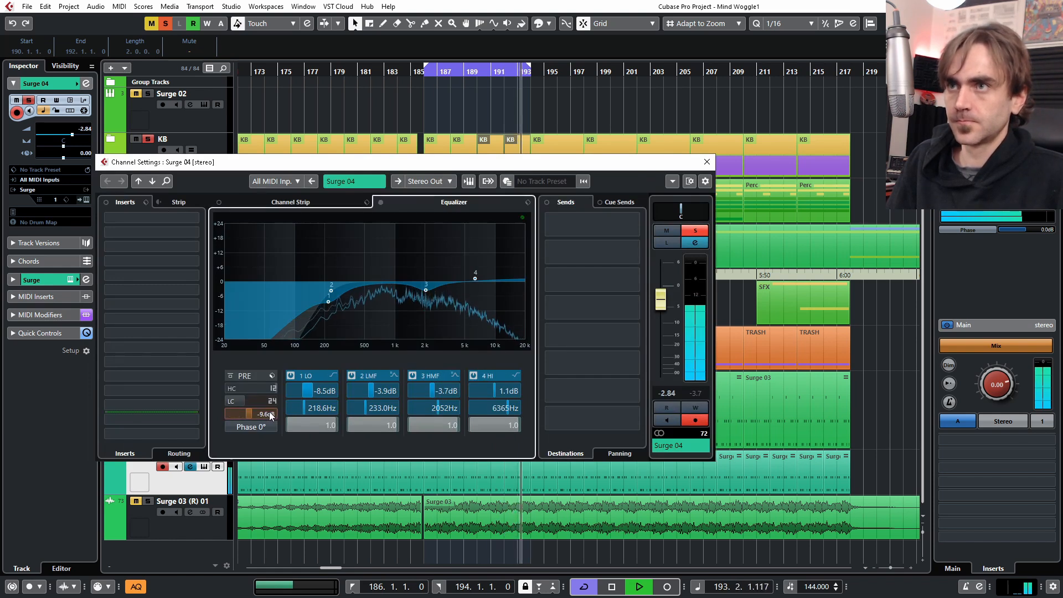
scroll(670, 309, up, 2)
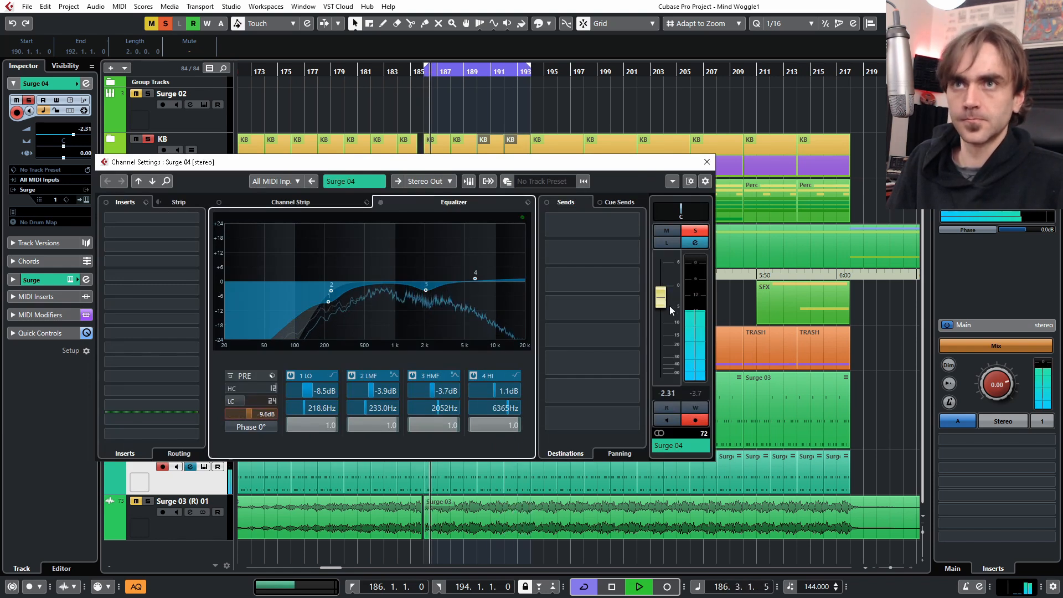
Step: Stop playback and insert the FilterFreak1 effect on the Surge 04 channel
click(707, 162)
click(518, 308)
key(space)
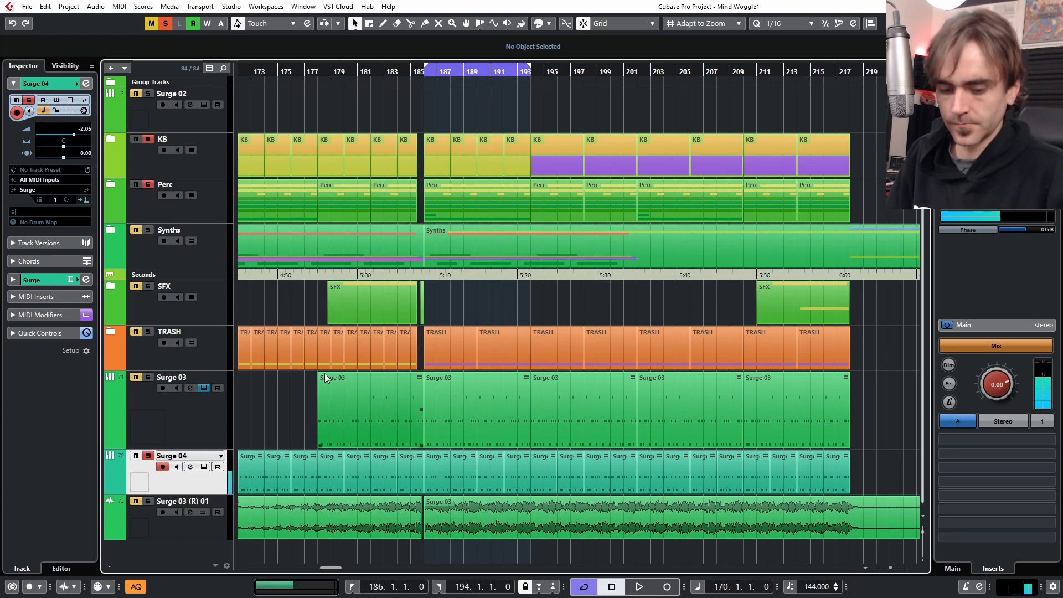
click(87, 84)
click(145, 236)
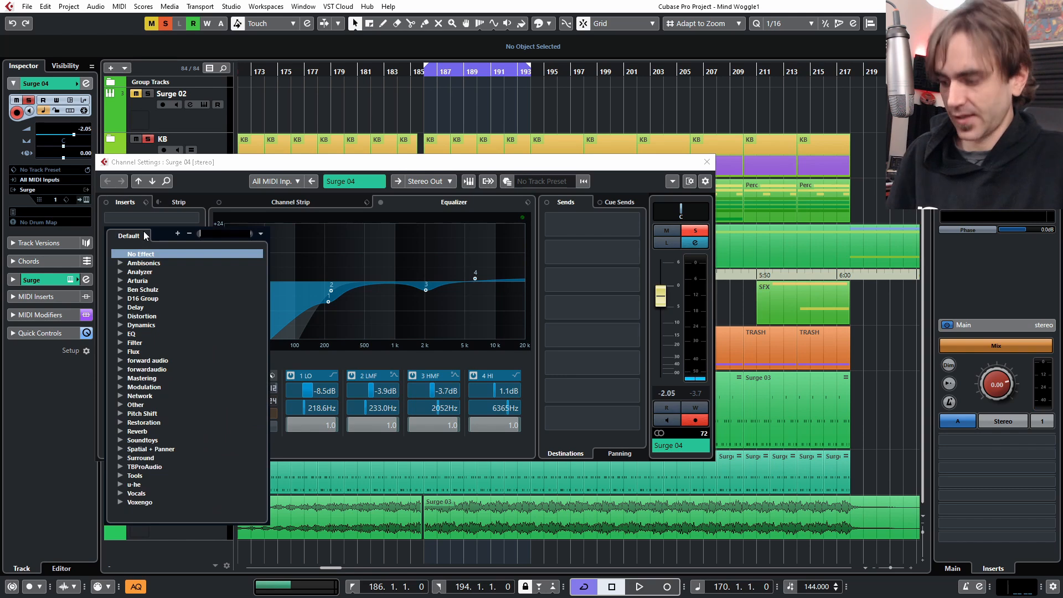
text(filter)
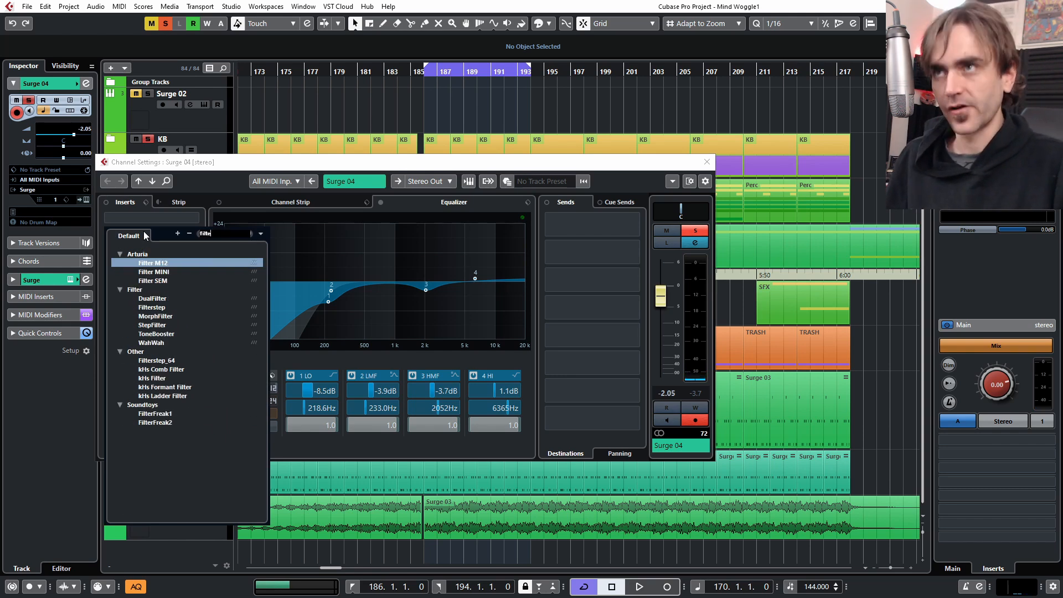
click(166, 415)
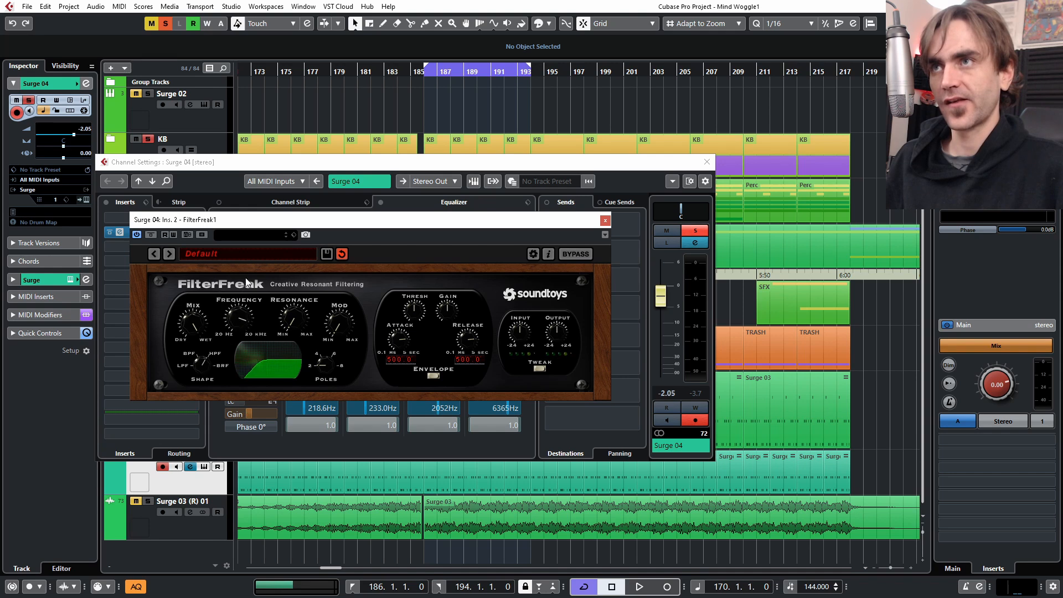
Step: During playback, set ValhallaSupermassive to 12.0% mix and 40.0% feedback, and ColourCopy's mix to 23.50
key(space)
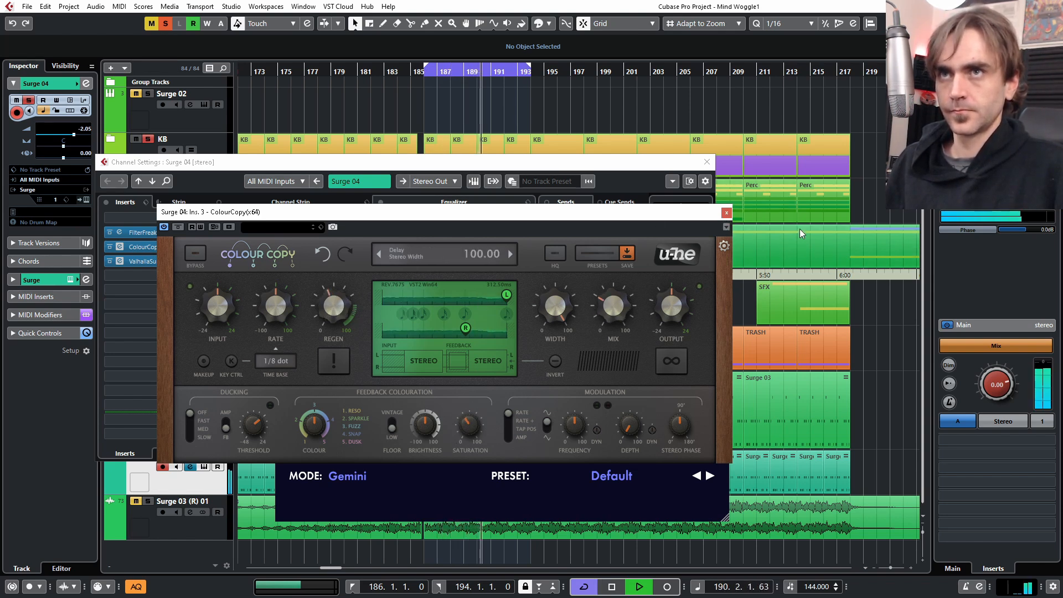
click(725, 212)
drag(344, 368, 334, 422)
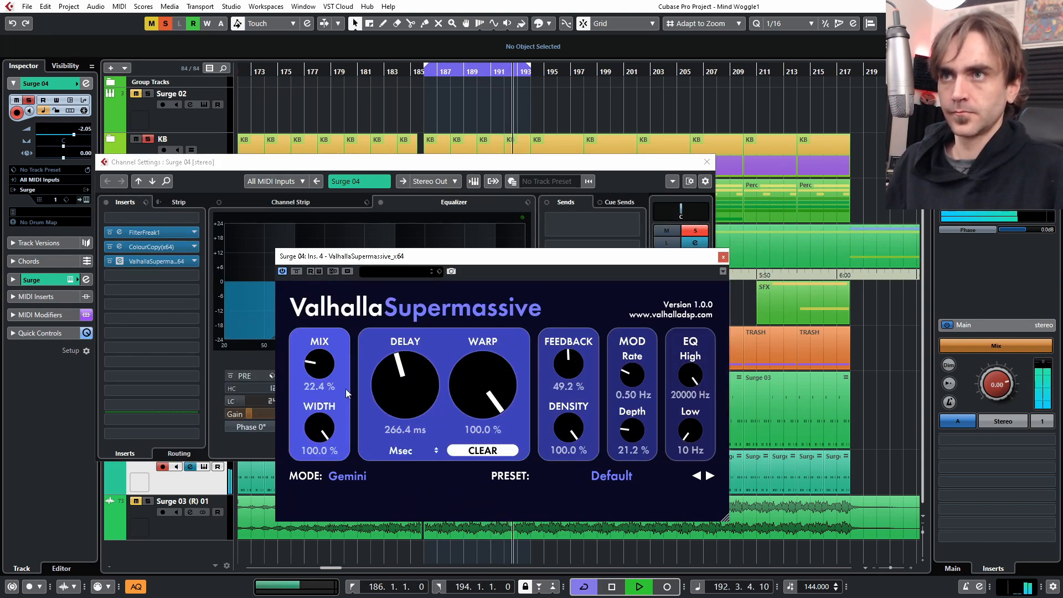
drag(318, 359, 325, 379)
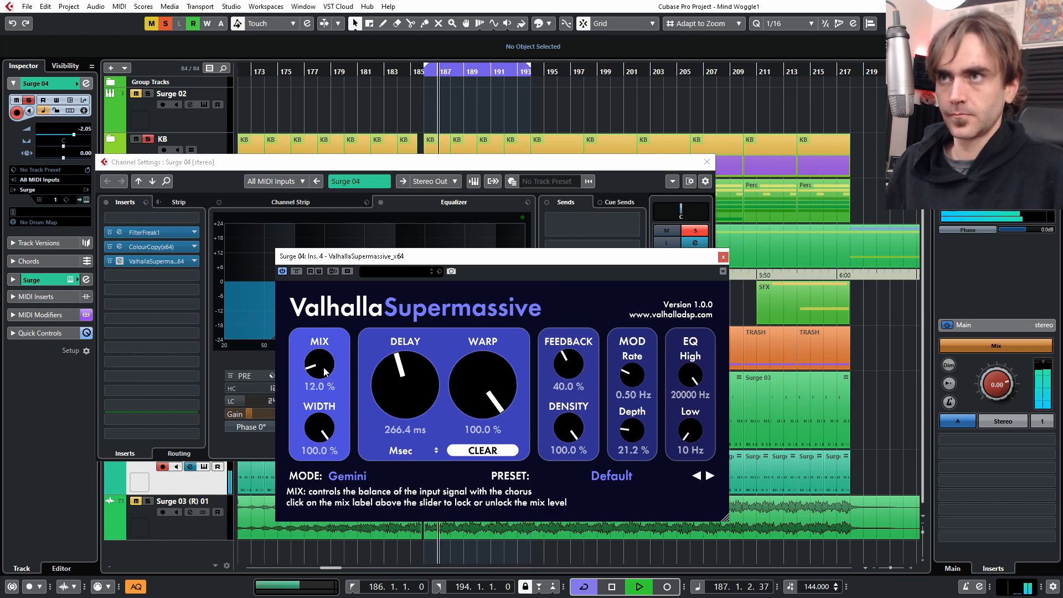
click(119, 246)
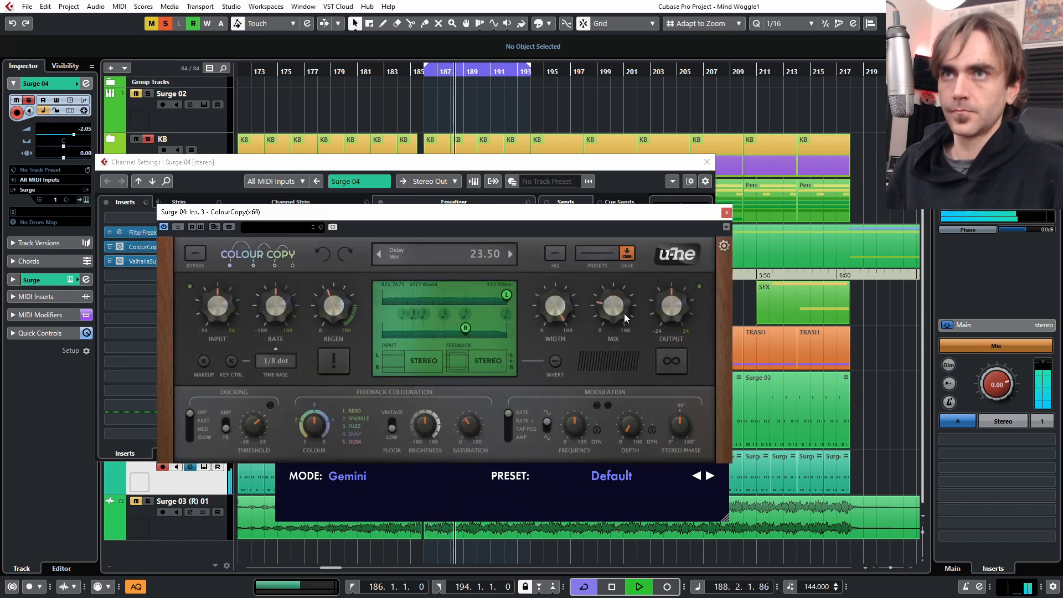
click(726, 213)
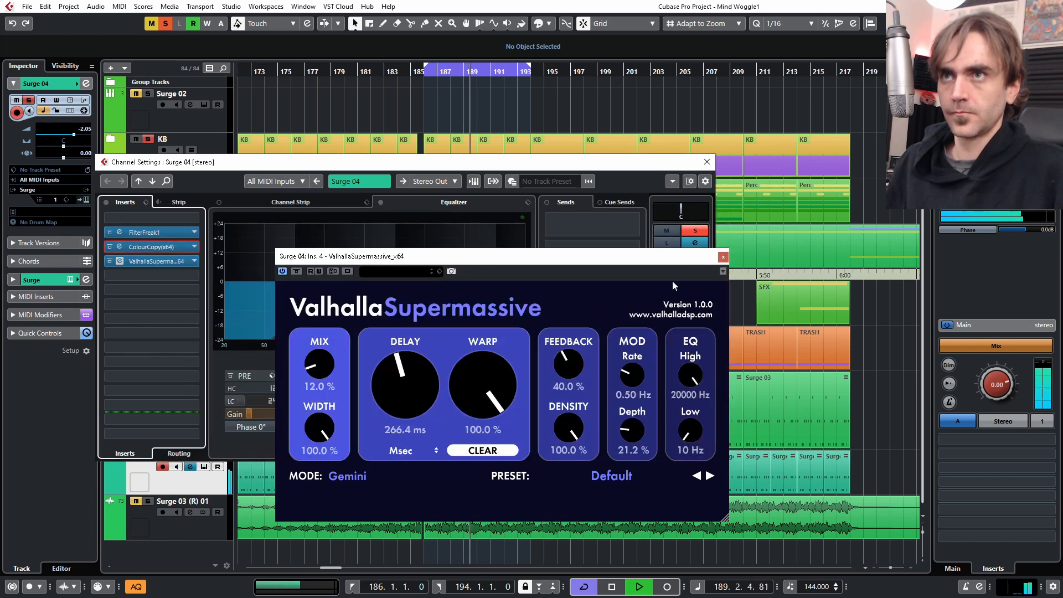
click(719, 262)
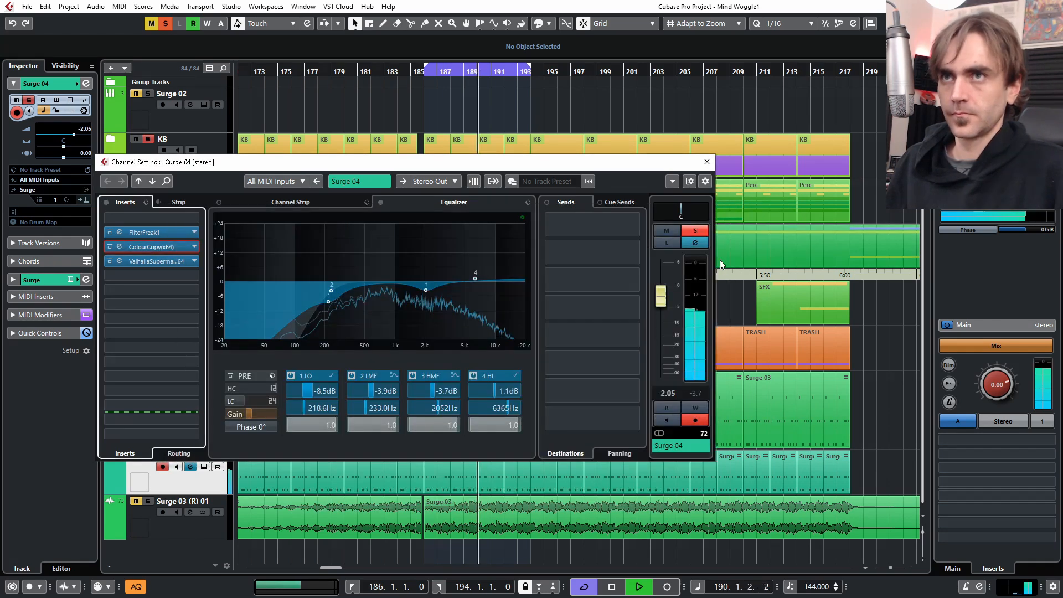
Step: Sync ValhallaSupermassive's delay time to a dotted 1/8 note and close its window
click(120, 232)
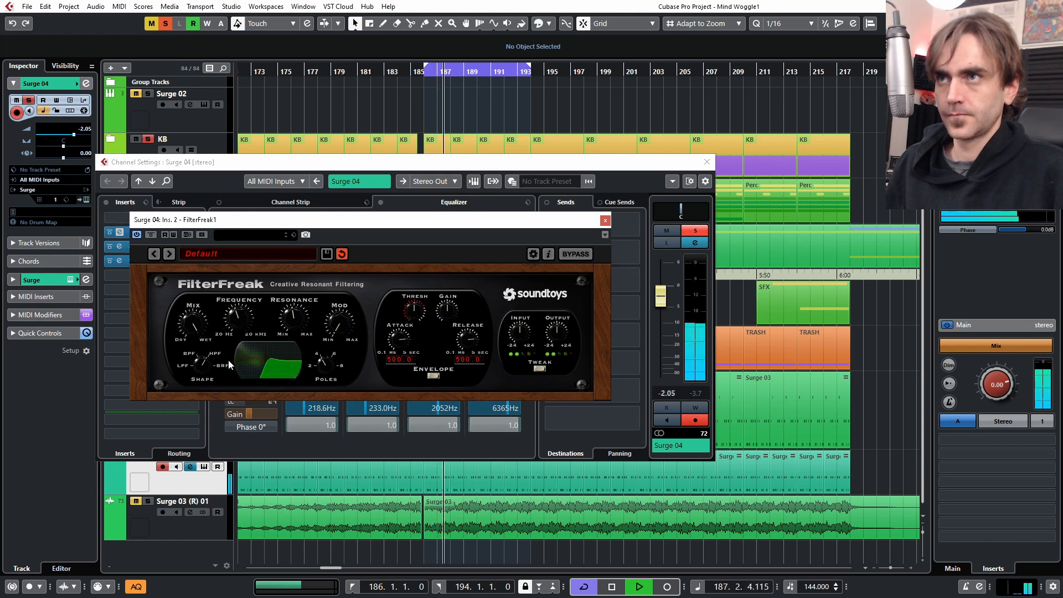
click(118, 261)
click(400, 451)
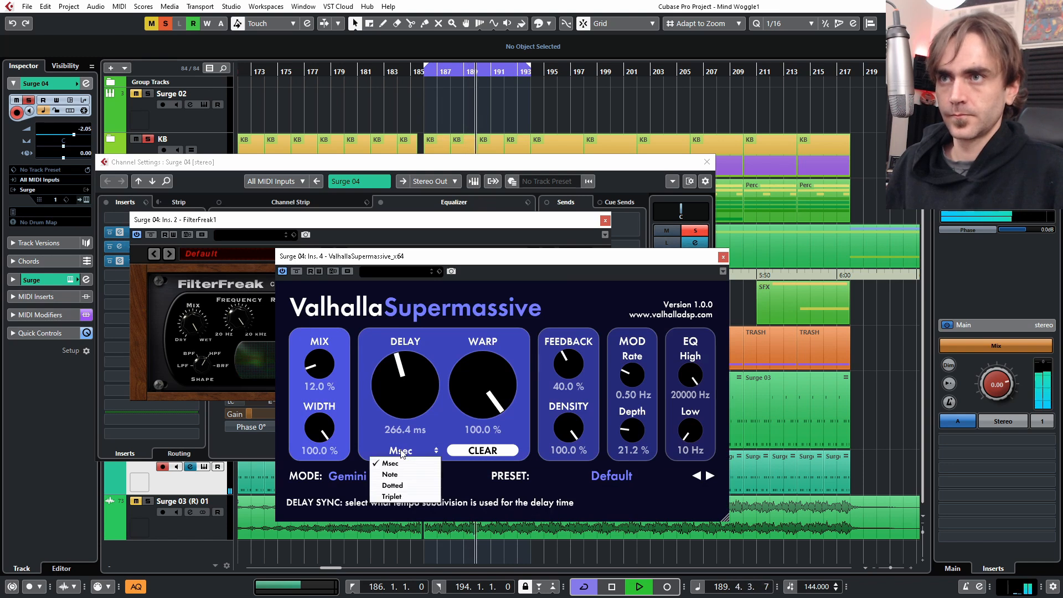
click(402, 485)
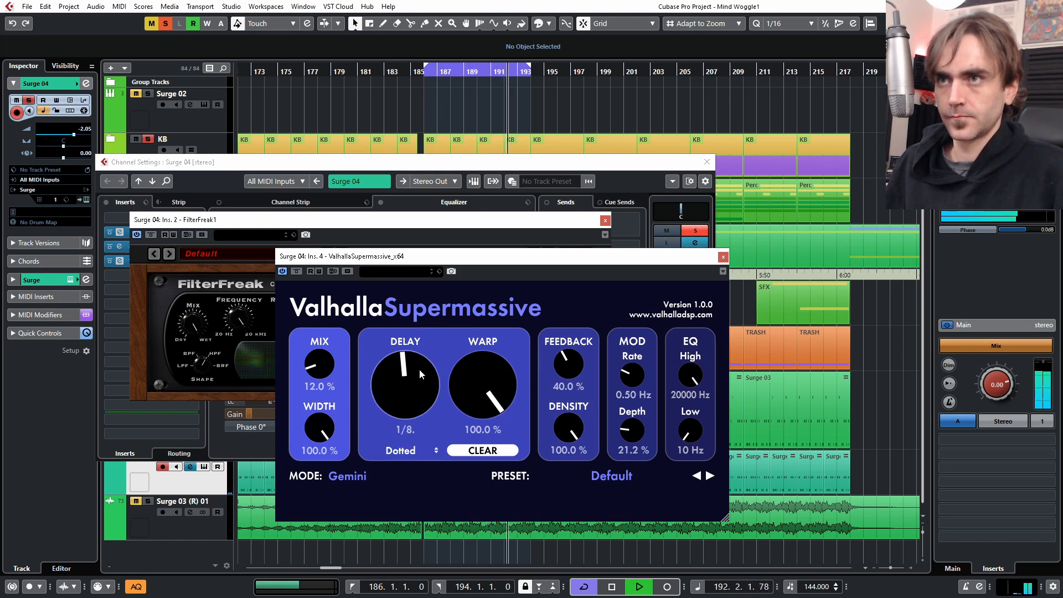
click(722, 257)
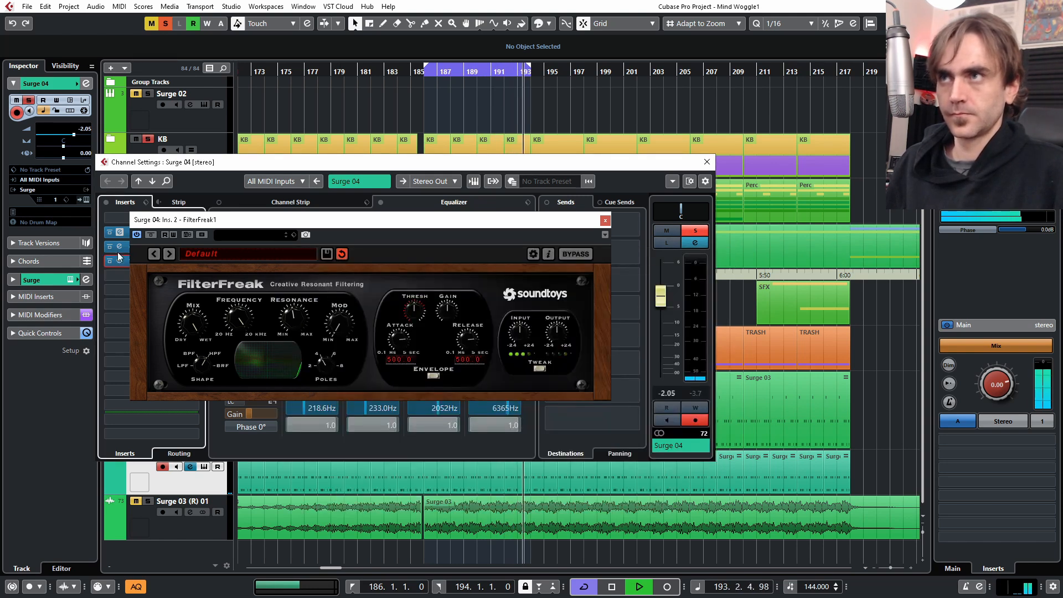
Step: Record a FilterFreak1 frequency sweep as automation on Surge 04 from bar 186, and close the plug-in and channel windows
drag(242, 323, 232, 338)
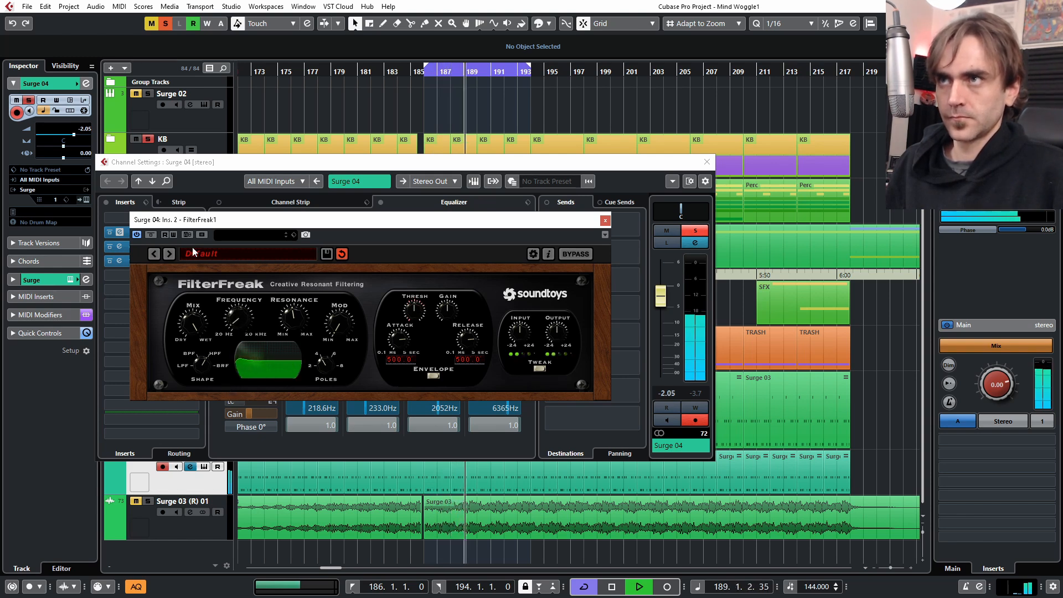
key(KP_1)
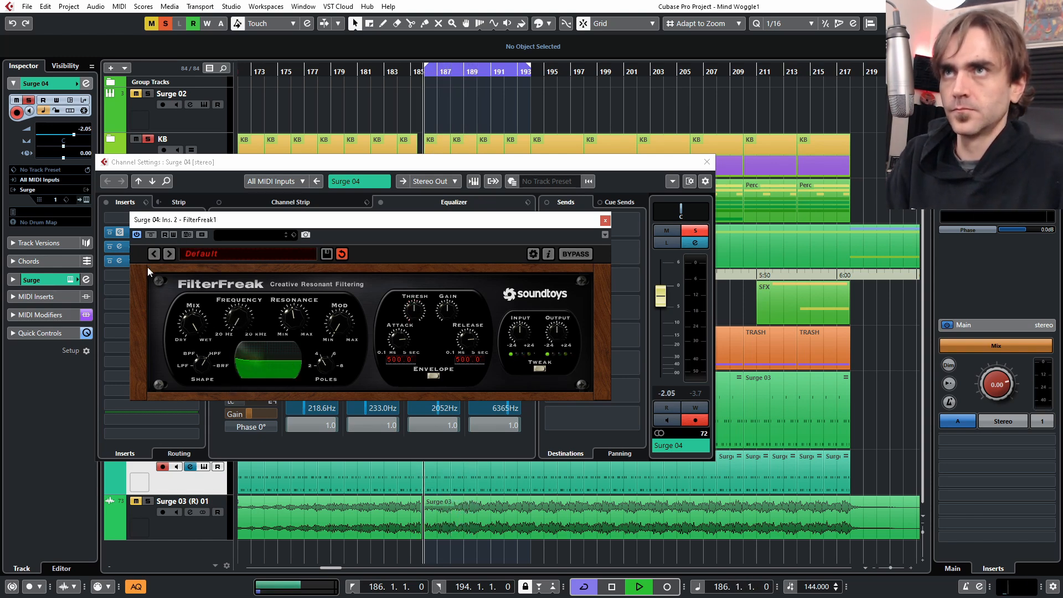
click(172, 234)
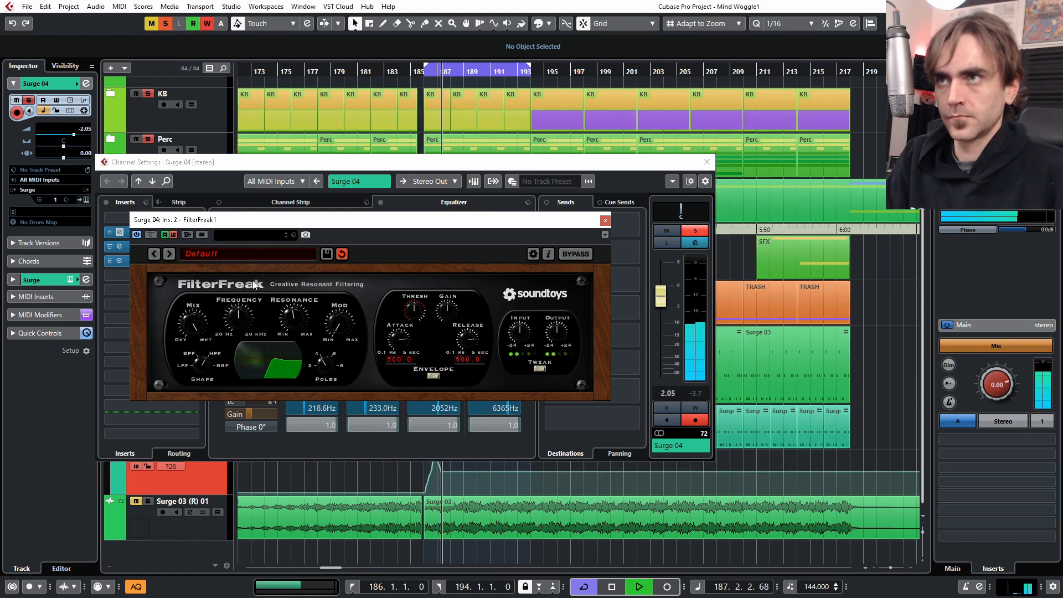
click(605, 220)
click(707, 162)
Step: Delete the surplus points of the FilterFreak1 Frequency automation, keeping only the start, a peak near bar 187 and the end
scroll(498, 343, up, 3)
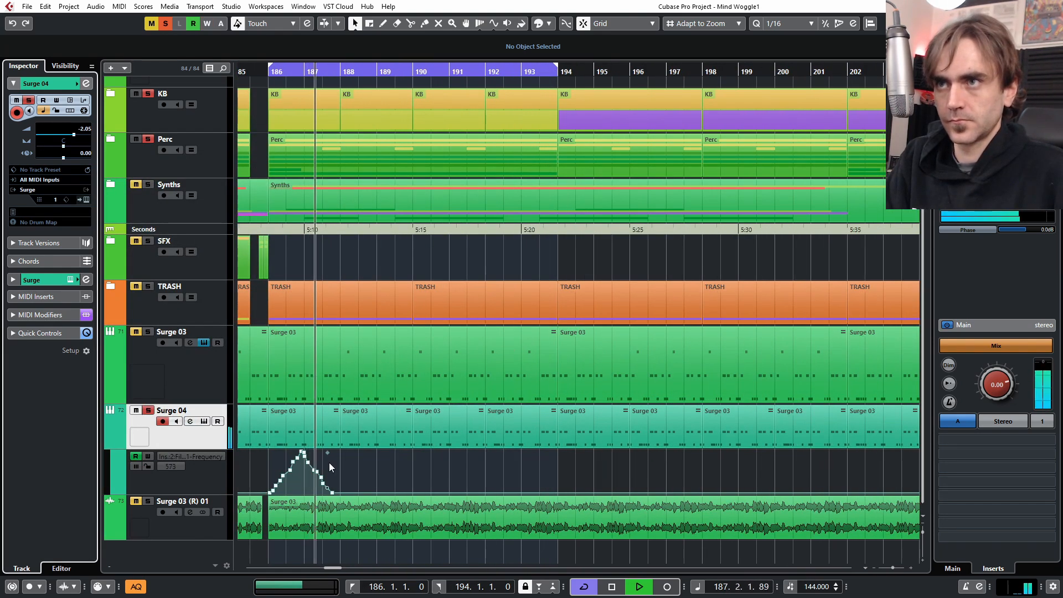
scroll(387, 475, up, 3)
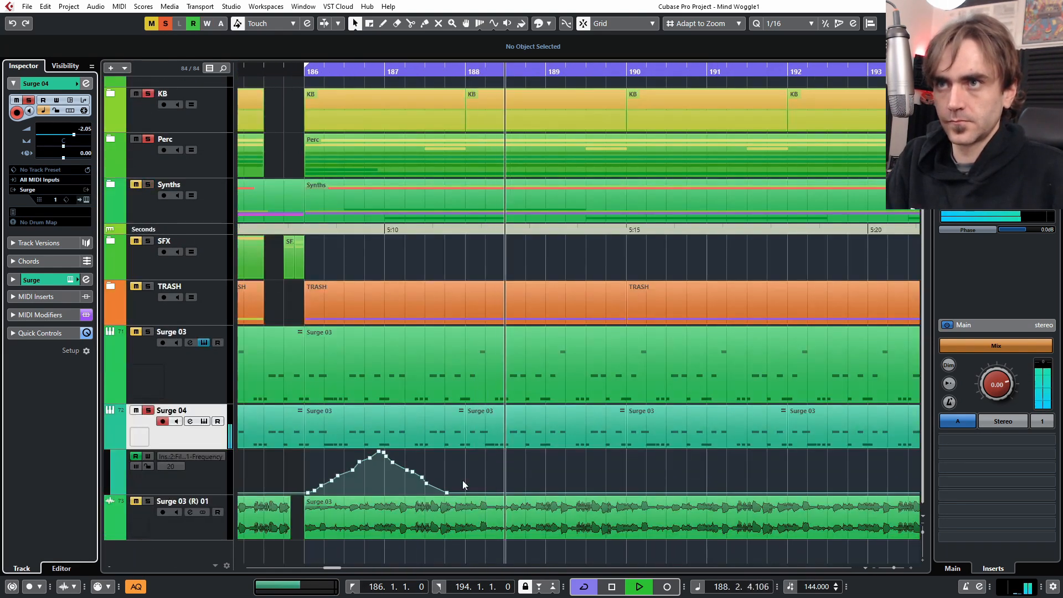
drag(448, 459, 317, 490)
key(Delete)
click(314, 490)
key(Delete)
drag(385, 449, 378, 463)
key(Delete)
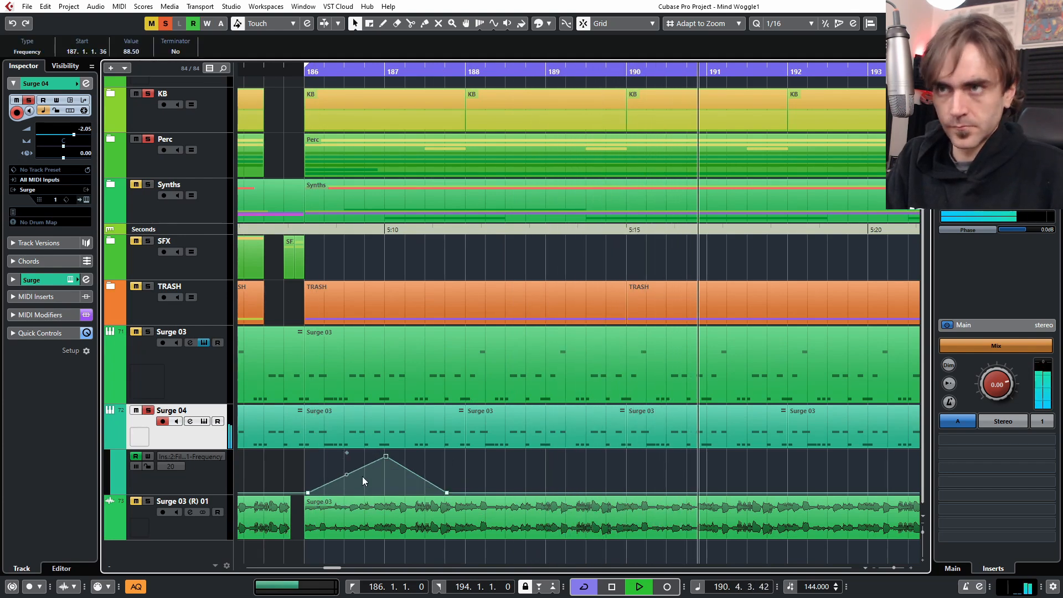
key(Delete)
Step: Shape the Frequency automation with 25.33 at bar 186, a 74.67 peak at bar 187 and a similarly low end point at bar 188
drag(447, 494, 465, 495)
drag(391, 491, 385, 461)
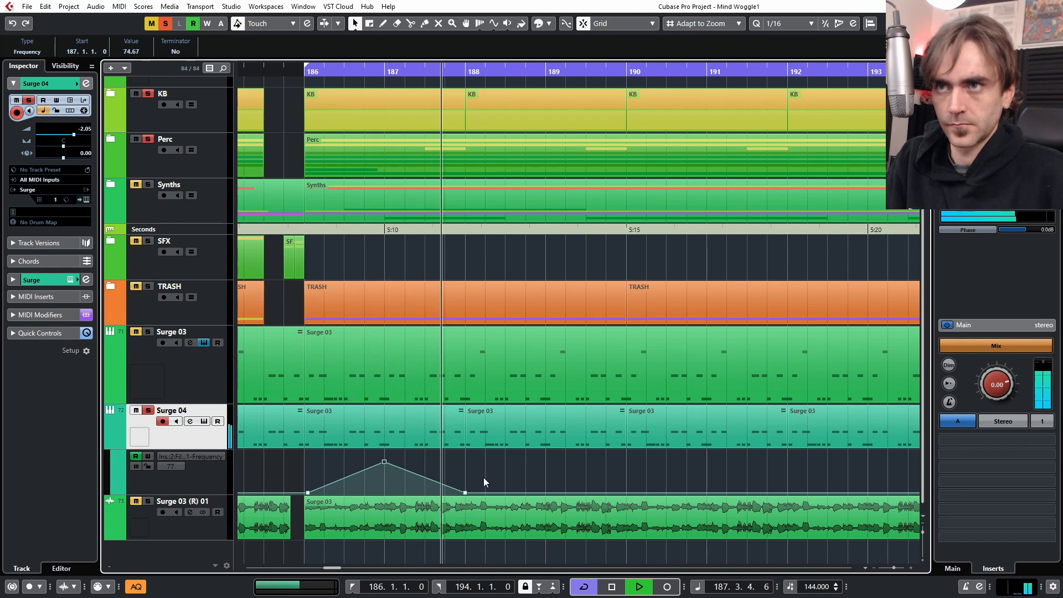
drag(308, 493, 304, 485)
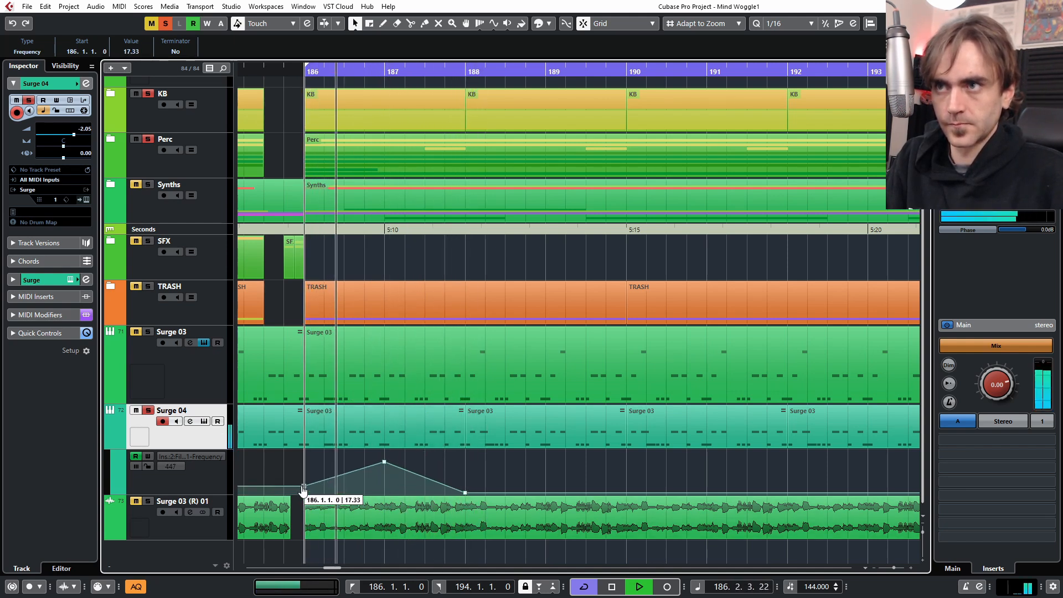
drag(465, 494, 464, 483)
drag(304, 486, 304, 485)
drag(305, 486, 303, 484)
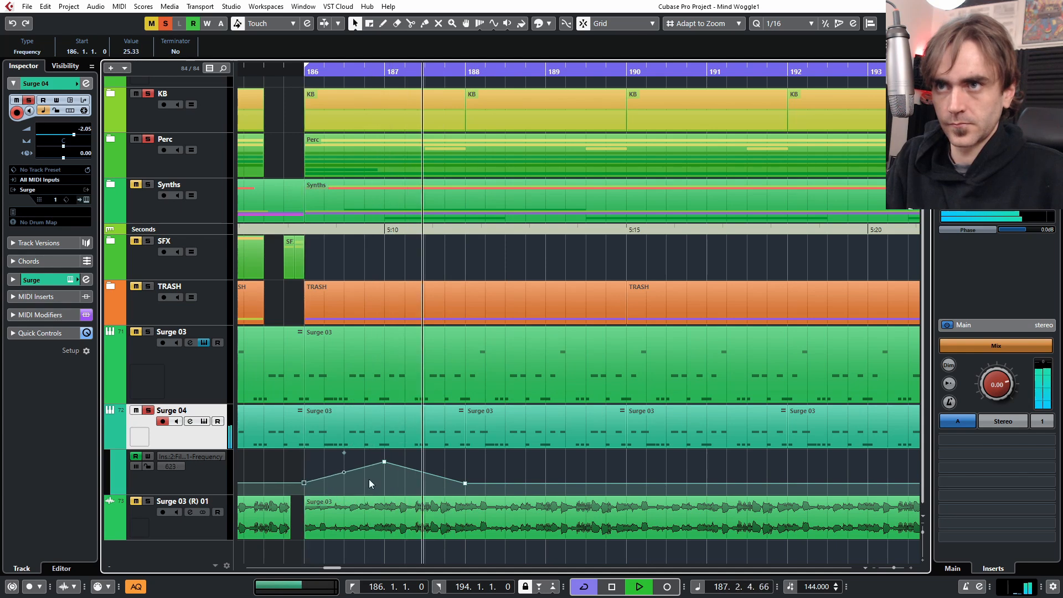
Step: Delete the Surge 04 parts after bar 188 and repeat the bar 186–188 part up to the end of the TRASH parts
scroll(537, 461, down, 5)
scroll(509, 448, right, 6)
scroll(466, 451, down, 6)
drag(389, 459, 718, 412)
key(Delete)
click(370, 436)
key(space)
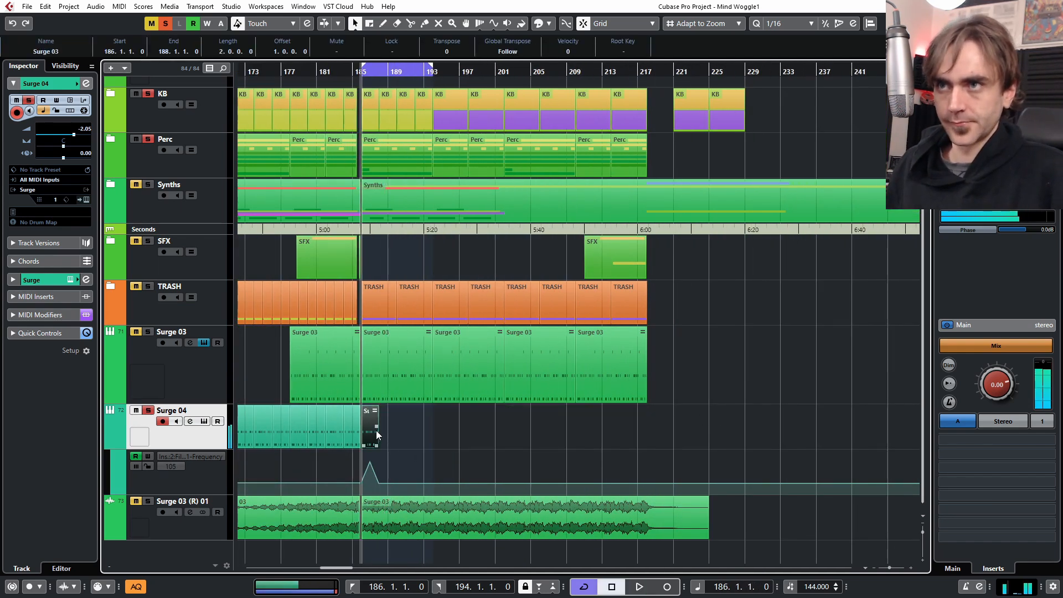
drag(385, 430, 639, 429)
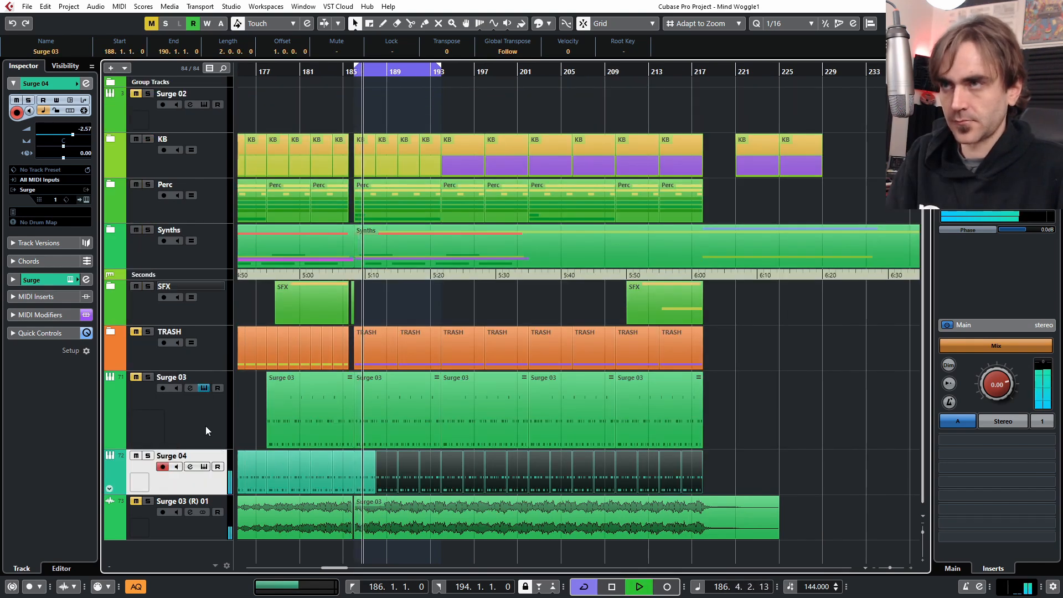
Step: In Surge 04's synth, readjust scene A's Waveshaper drive and set oscillator 2's octave to 0
click(83, 198)
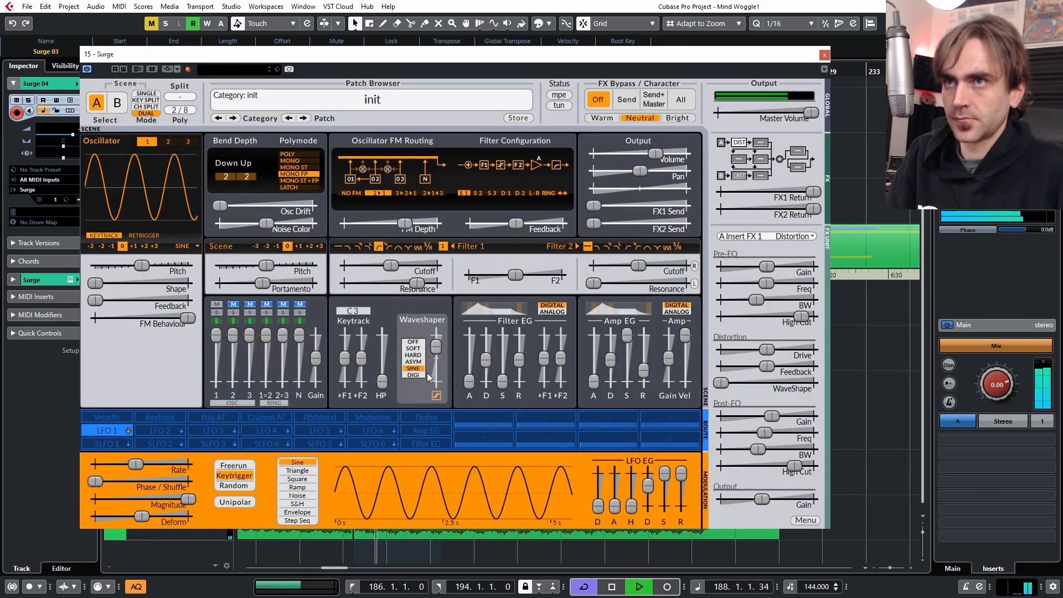
right_click(440, 348)
drag(436, 345, 437, 345)
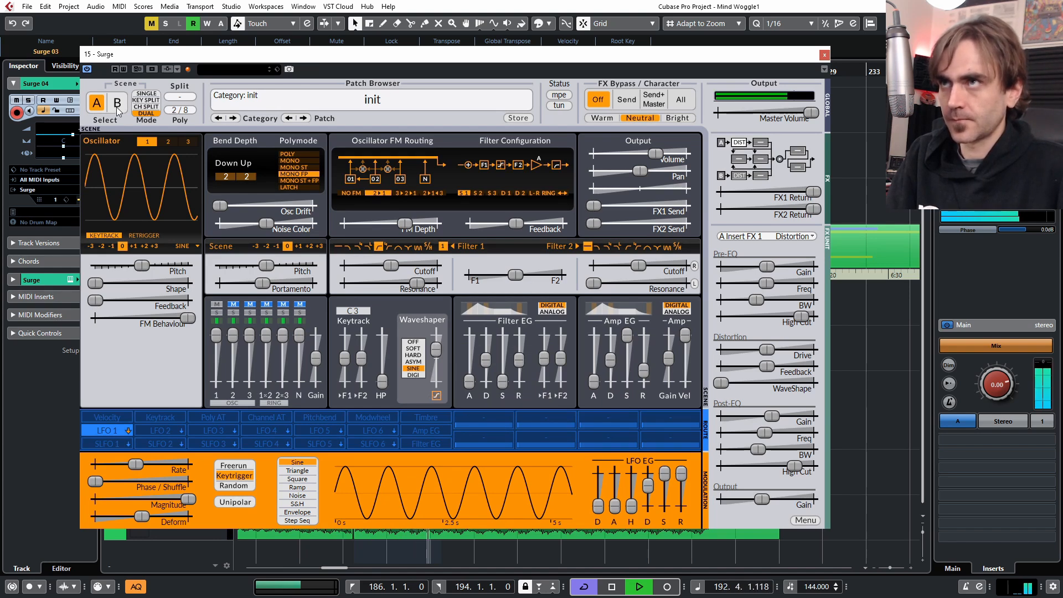
drag(437, 350, 436, 353)
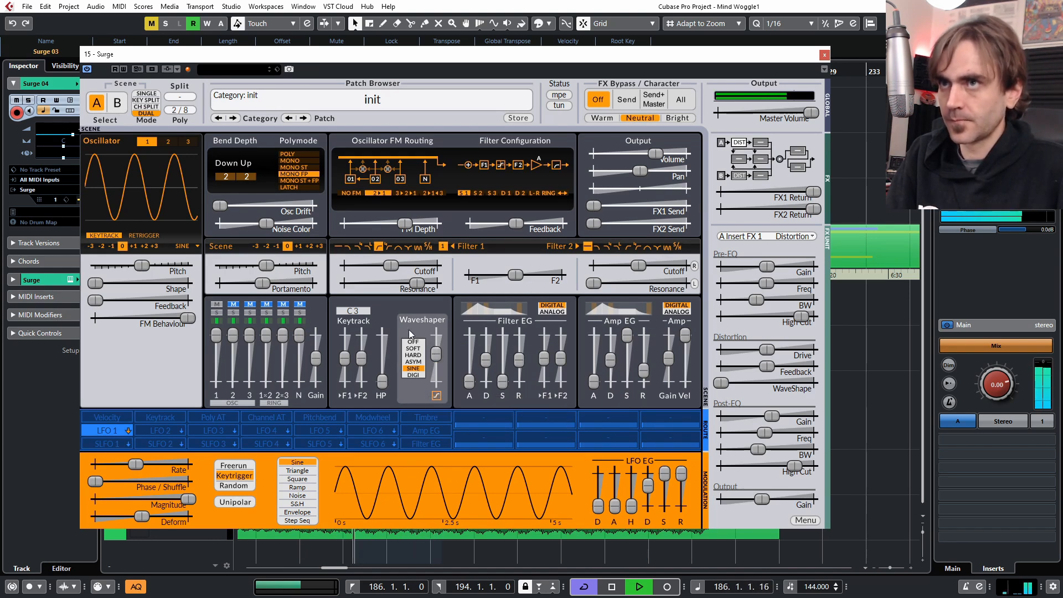
click(167, 142)
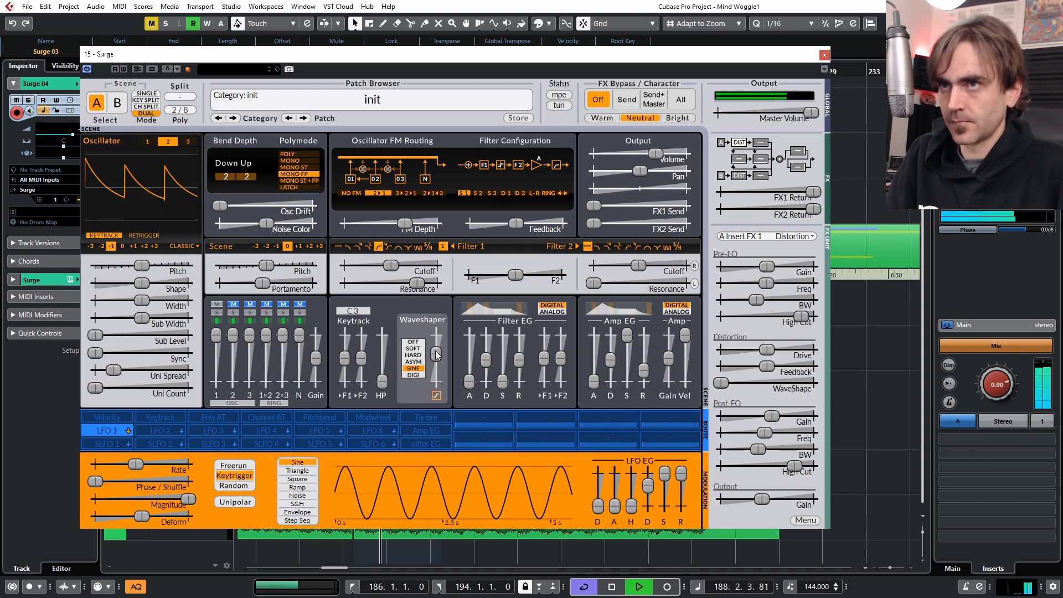
drag(437, 357, 436, 344)
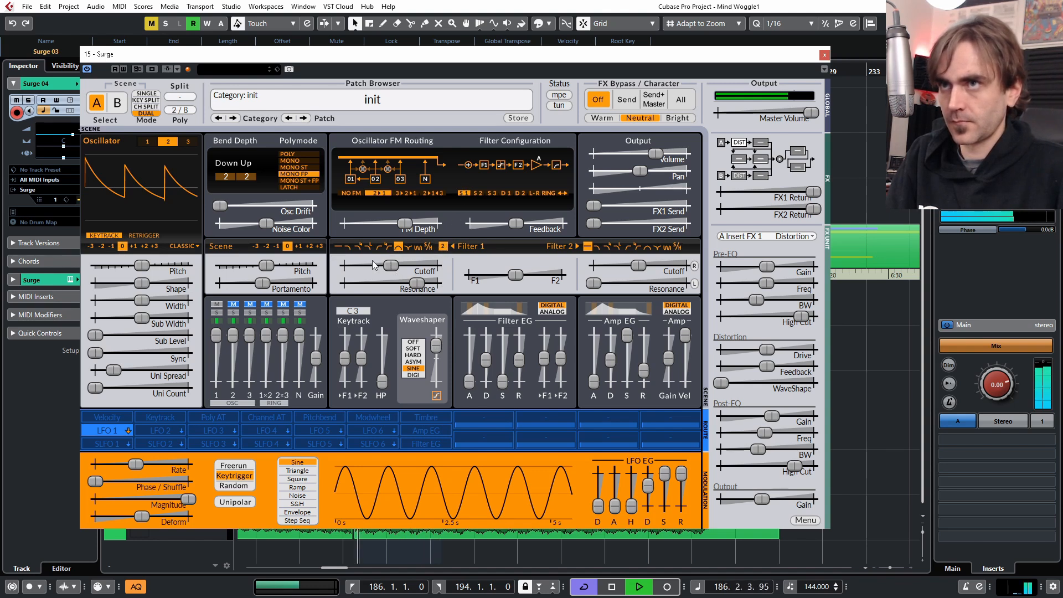
Step: Switch scene A's Filter 1 to band-pass subtype 2 with a slightly lower cutoff, and raise scene B's output volume
drag(391, 263, 446, 293)
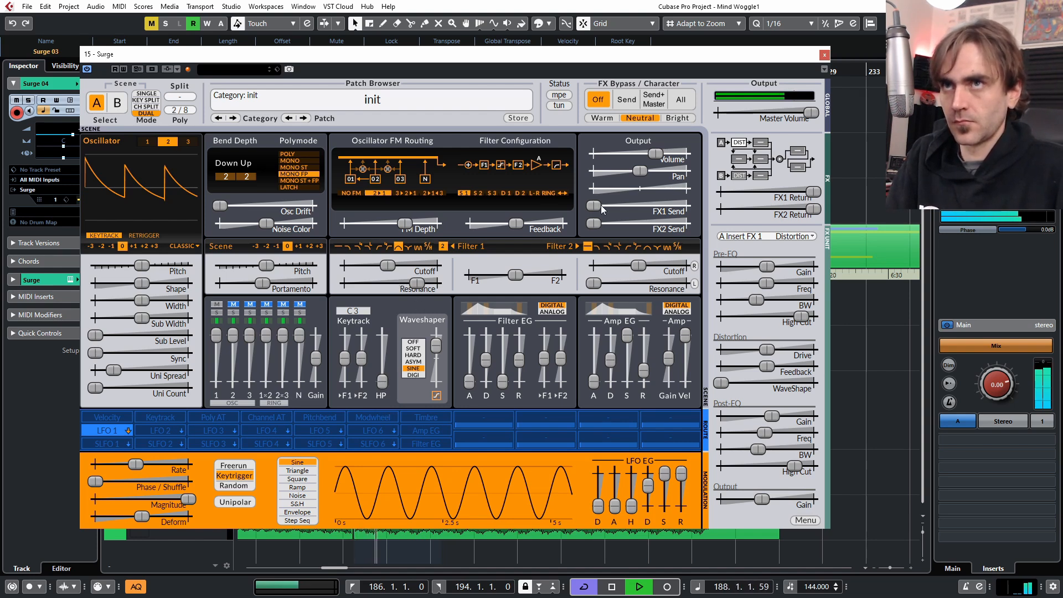
drag(655, 154, 669, 155)
click(117, 103)
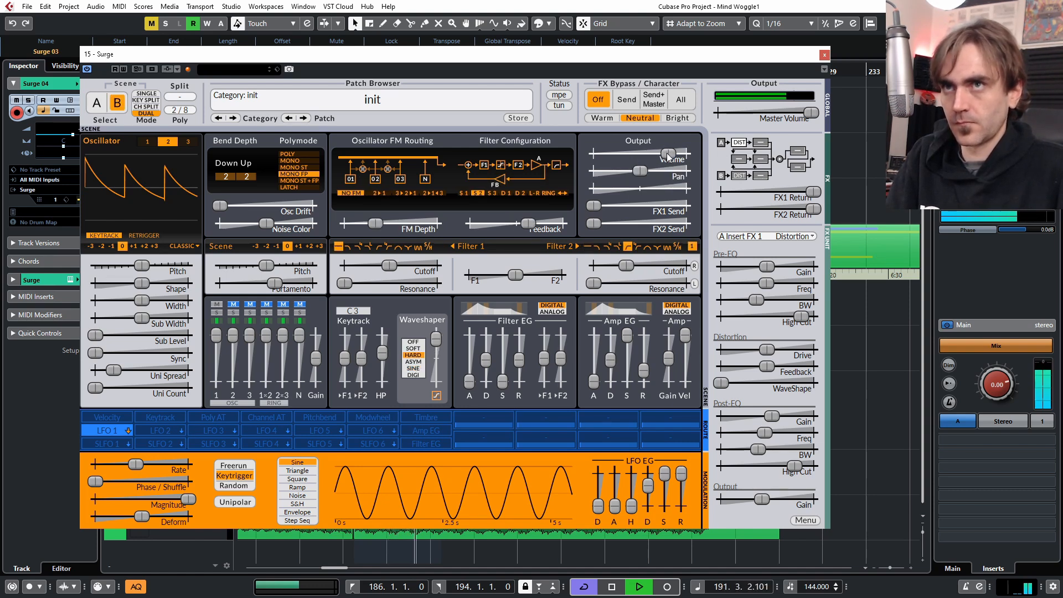
click(824, 54)
Step: Solo Surge 04, set Surge's scene mode to Single, and compare the sound of scenes A and B during playback
scroll(566, 354, down, 2)
scroll(448, 377, up, 5)
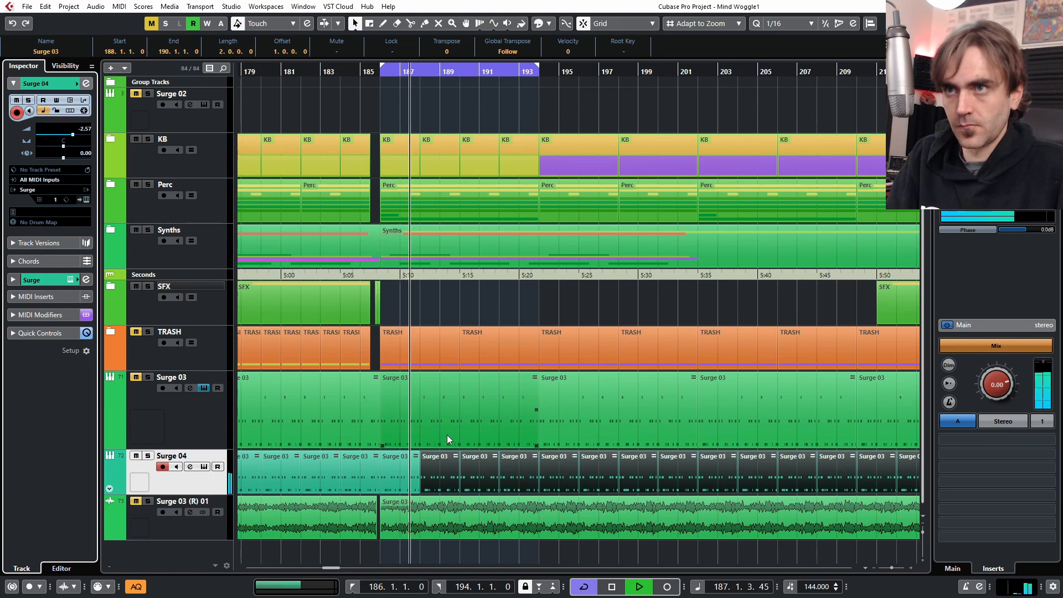
scroll(446, 435, down, 1)
scroll(450, 441, up, 2)
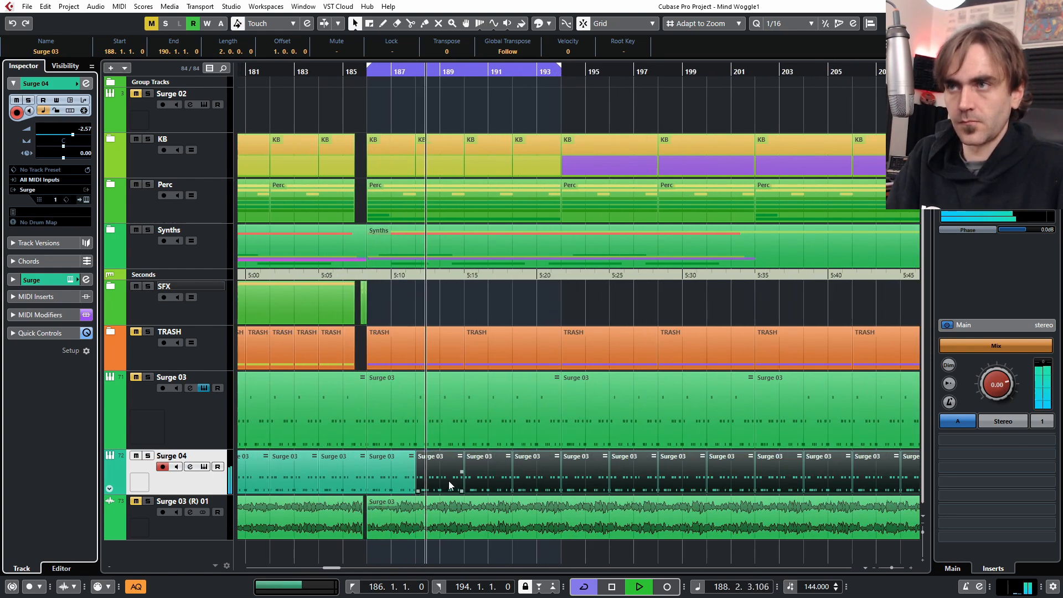
click(149, 455)
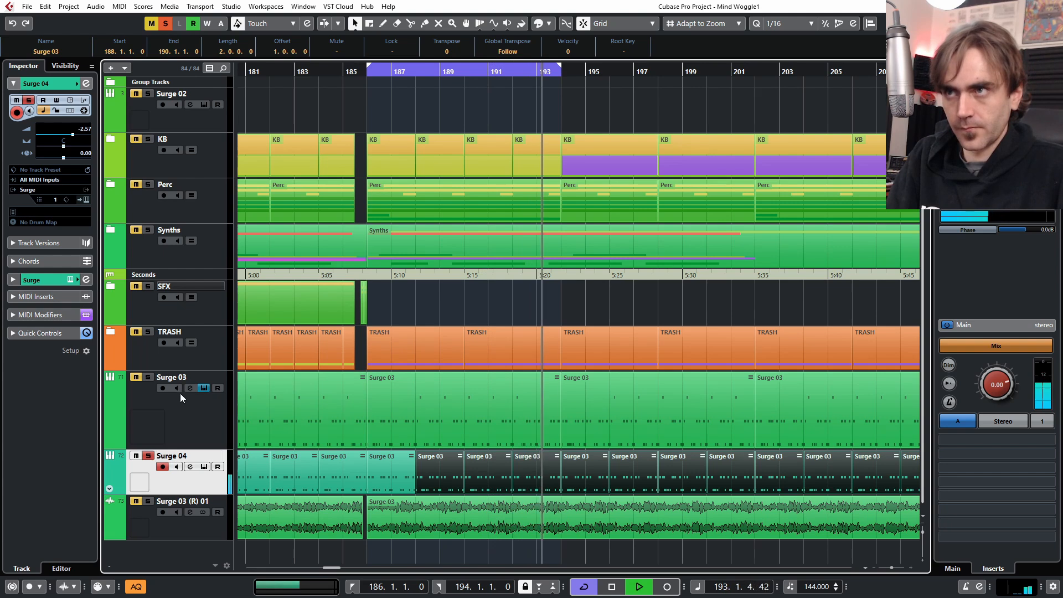
click(86, 200)
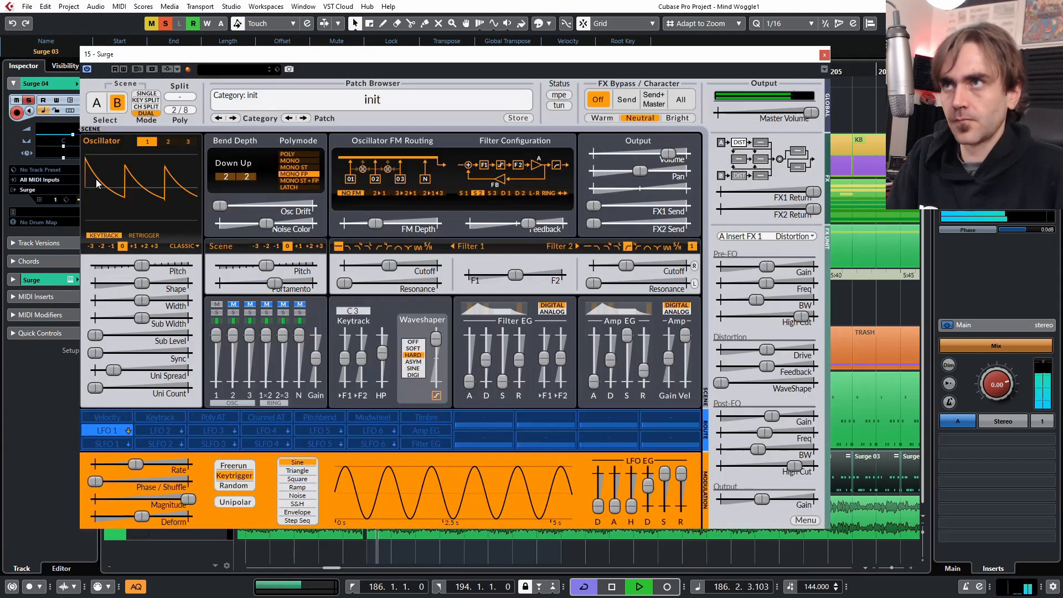
click(146, 94)
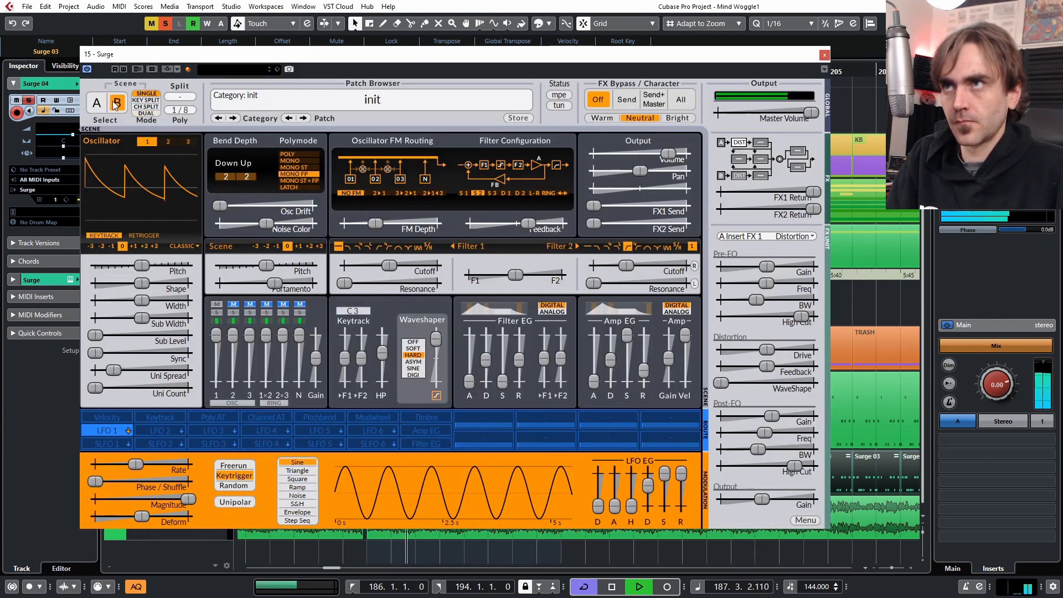
click(97, 104)
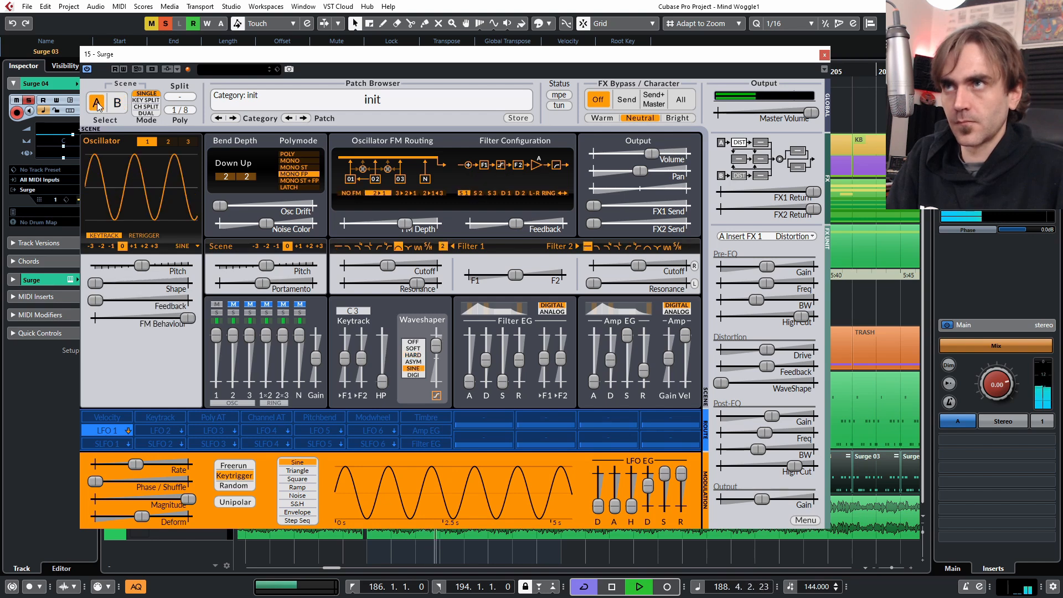
click(118, 103)
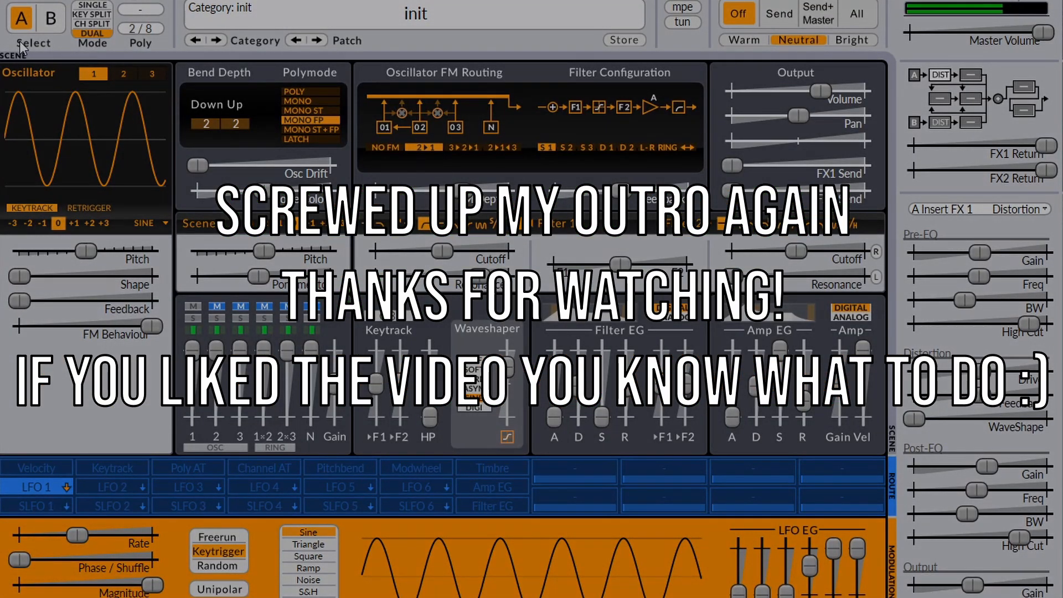
right_click(510, 368)
click(506, 358)
drag(506, 360, 507, 364)
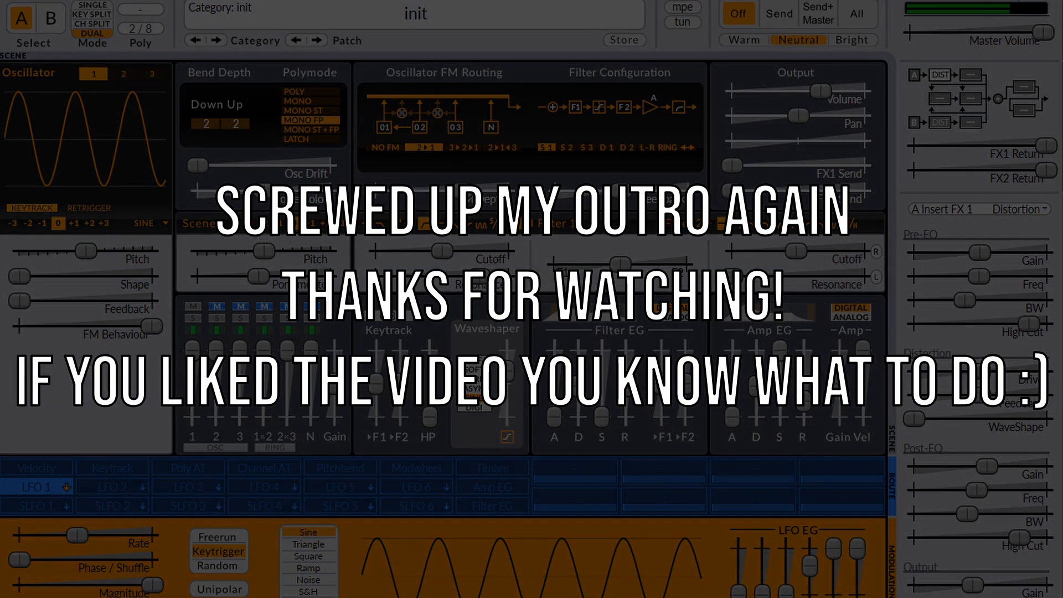